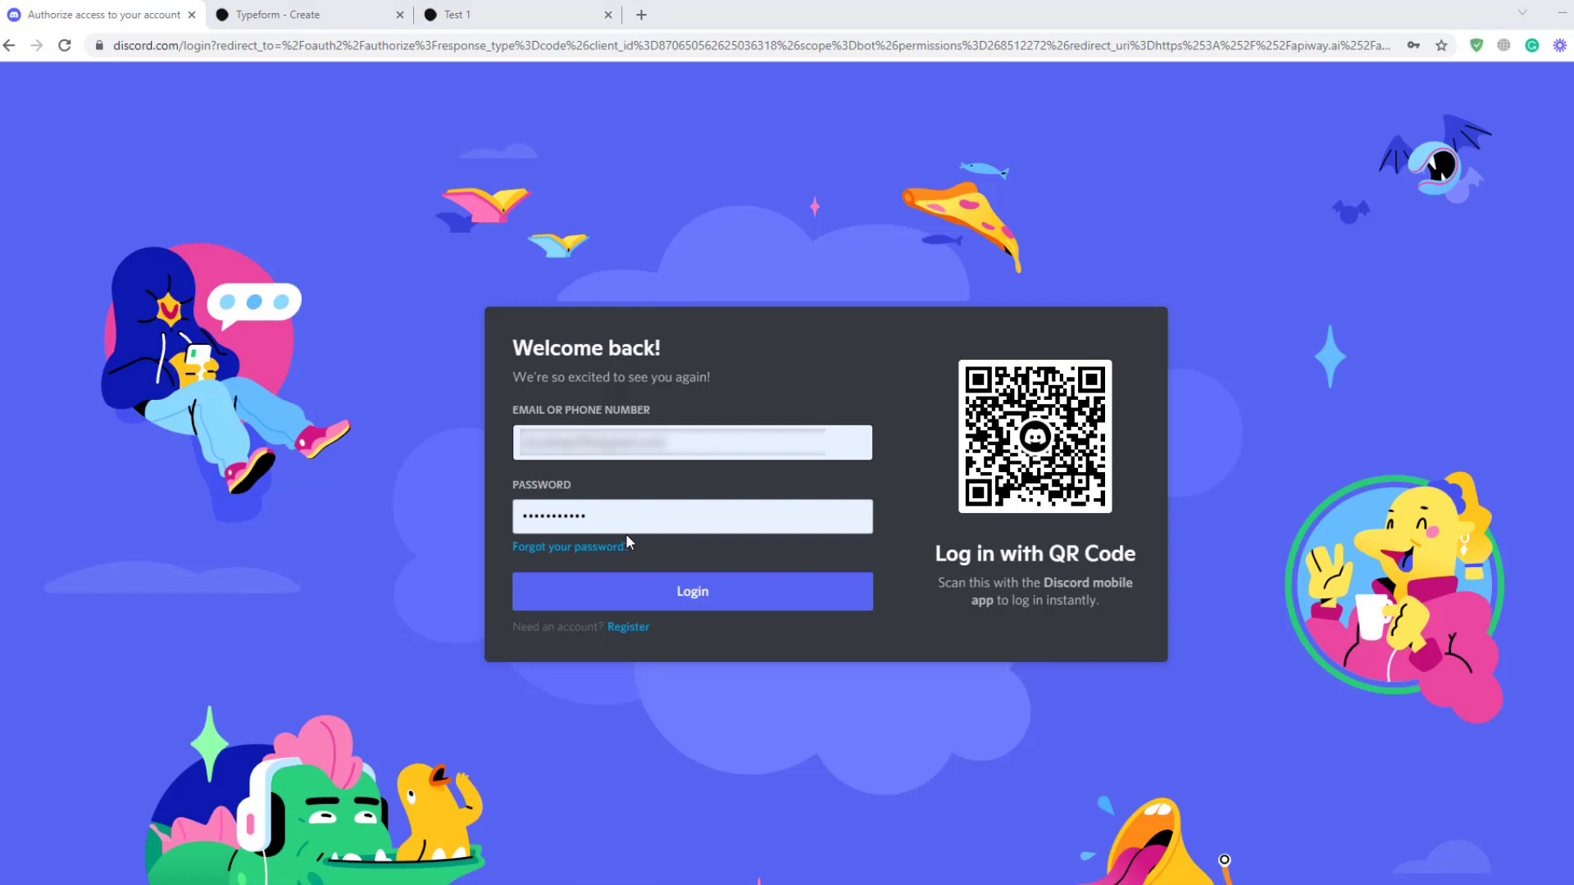
Log in to Discord and authorize the Apiway bot on the Apiway test server with all requested permissions
left_click(668, 597)
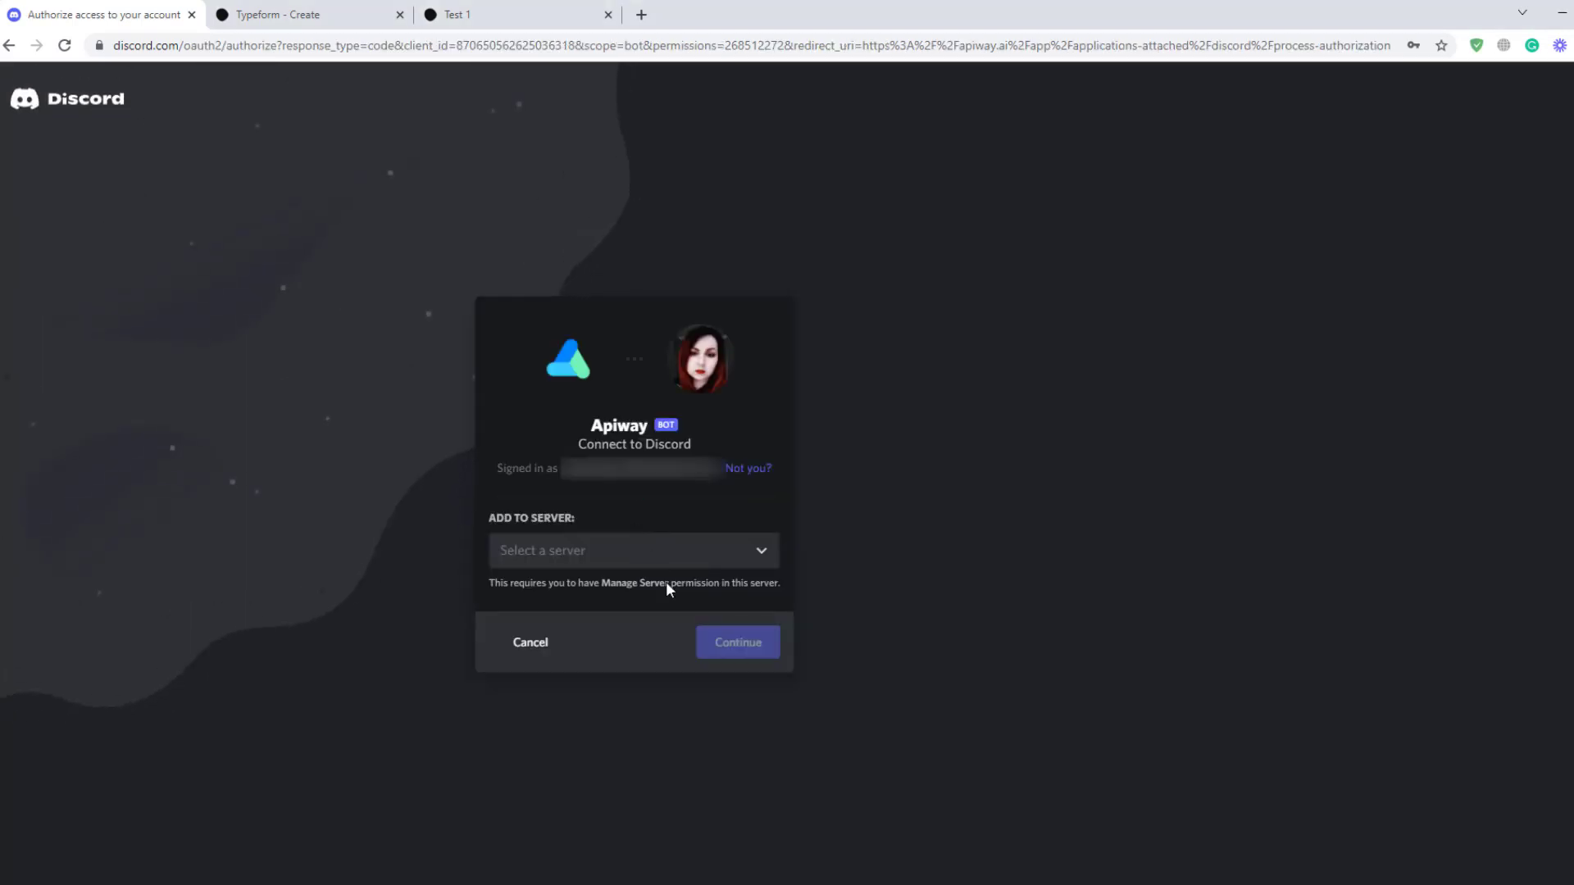
left_click(666, 562)
left_click(608, 597)
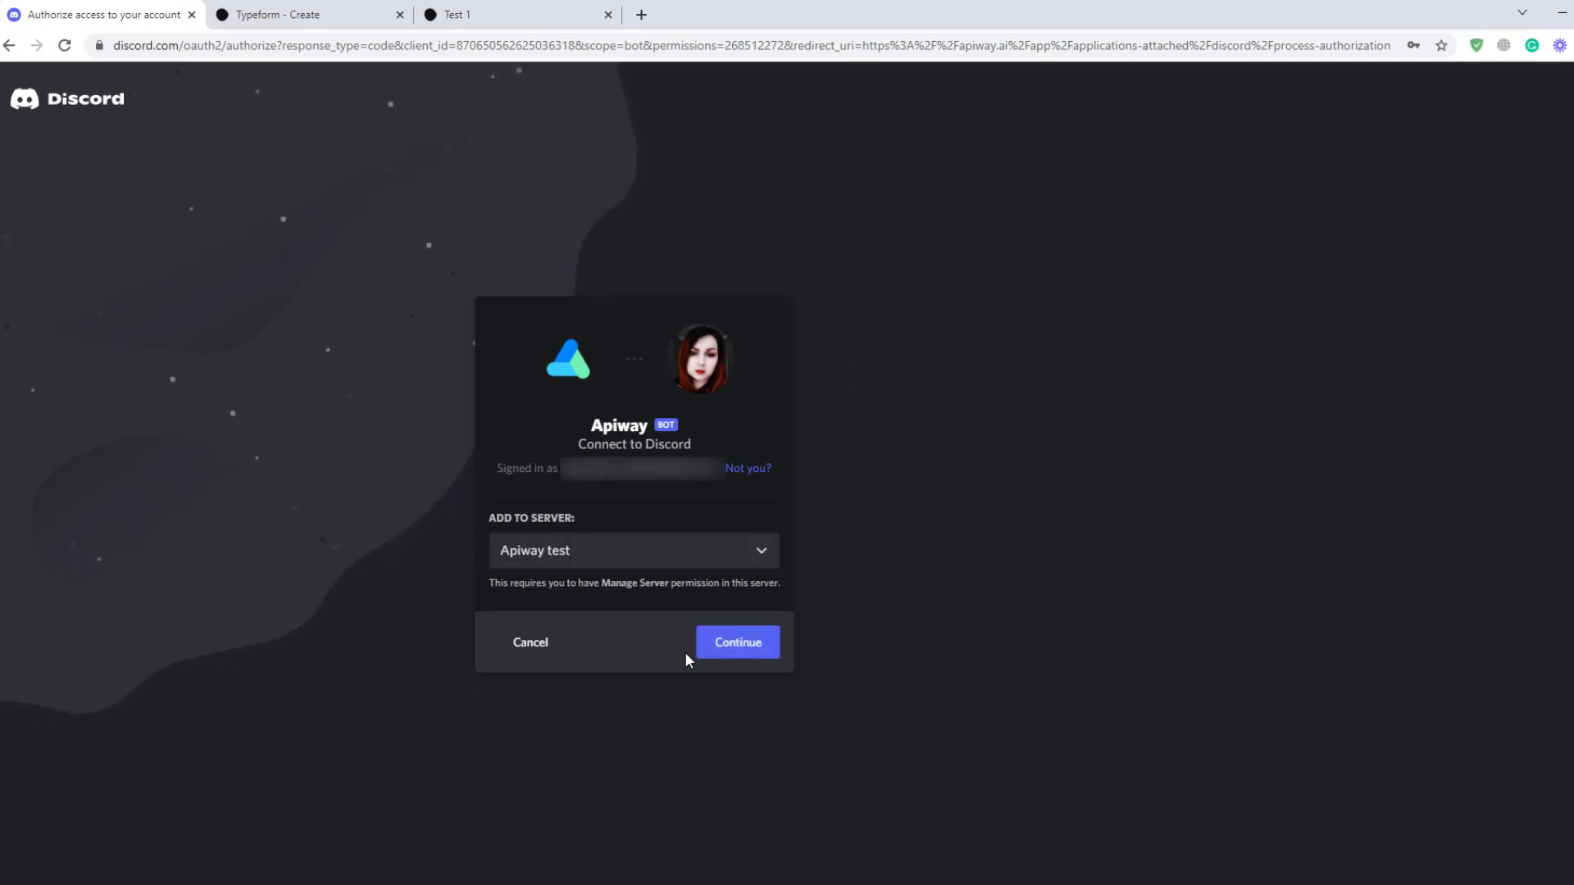
left_click(738, 646)
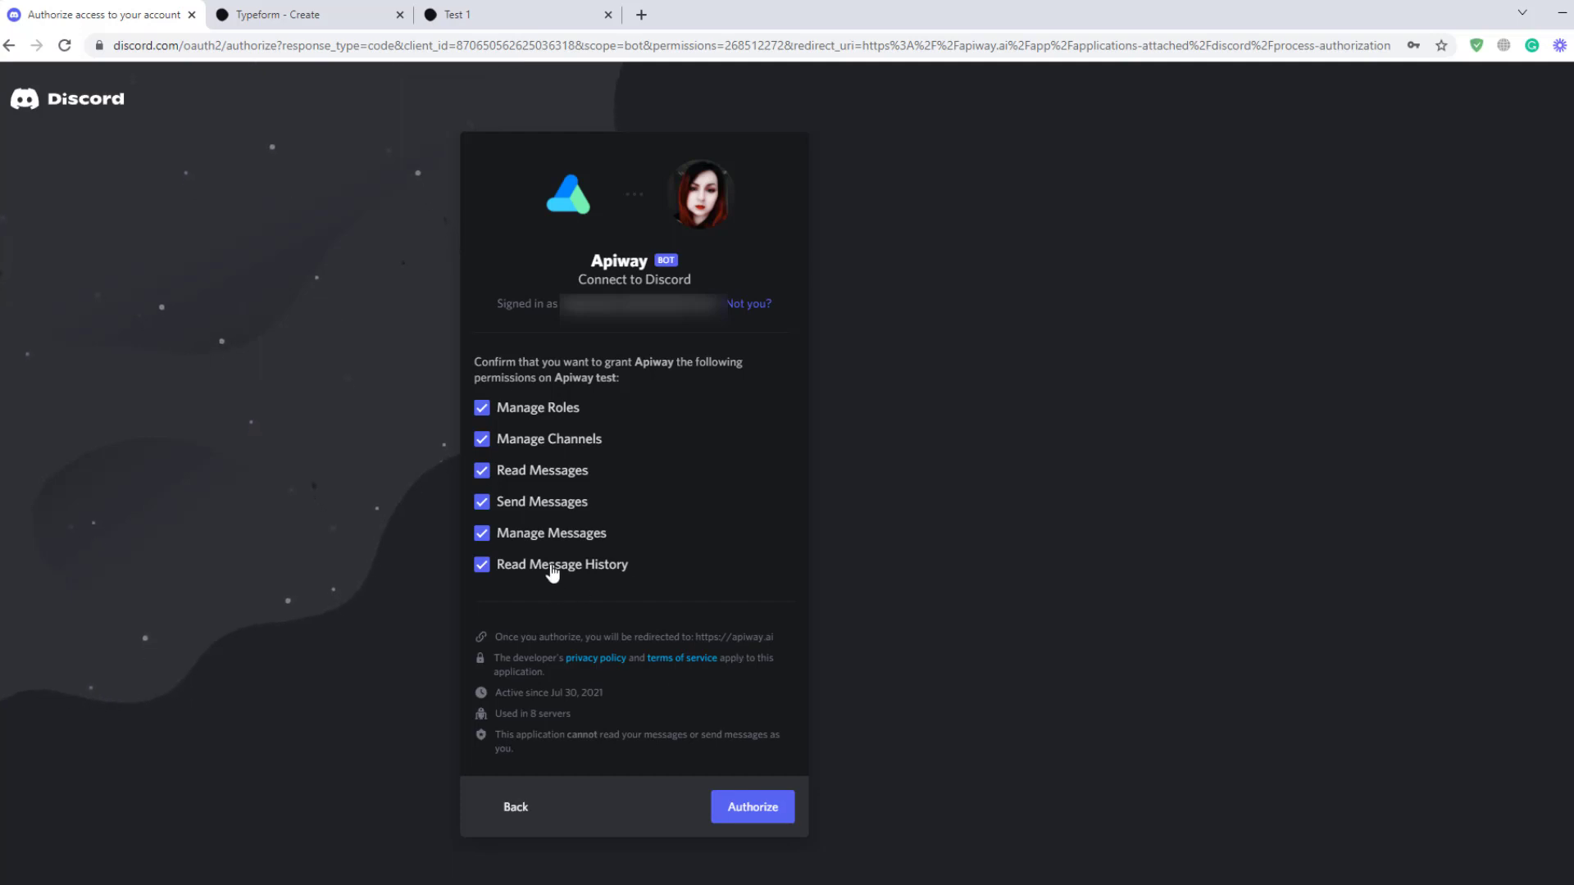
left_click(735, 809)
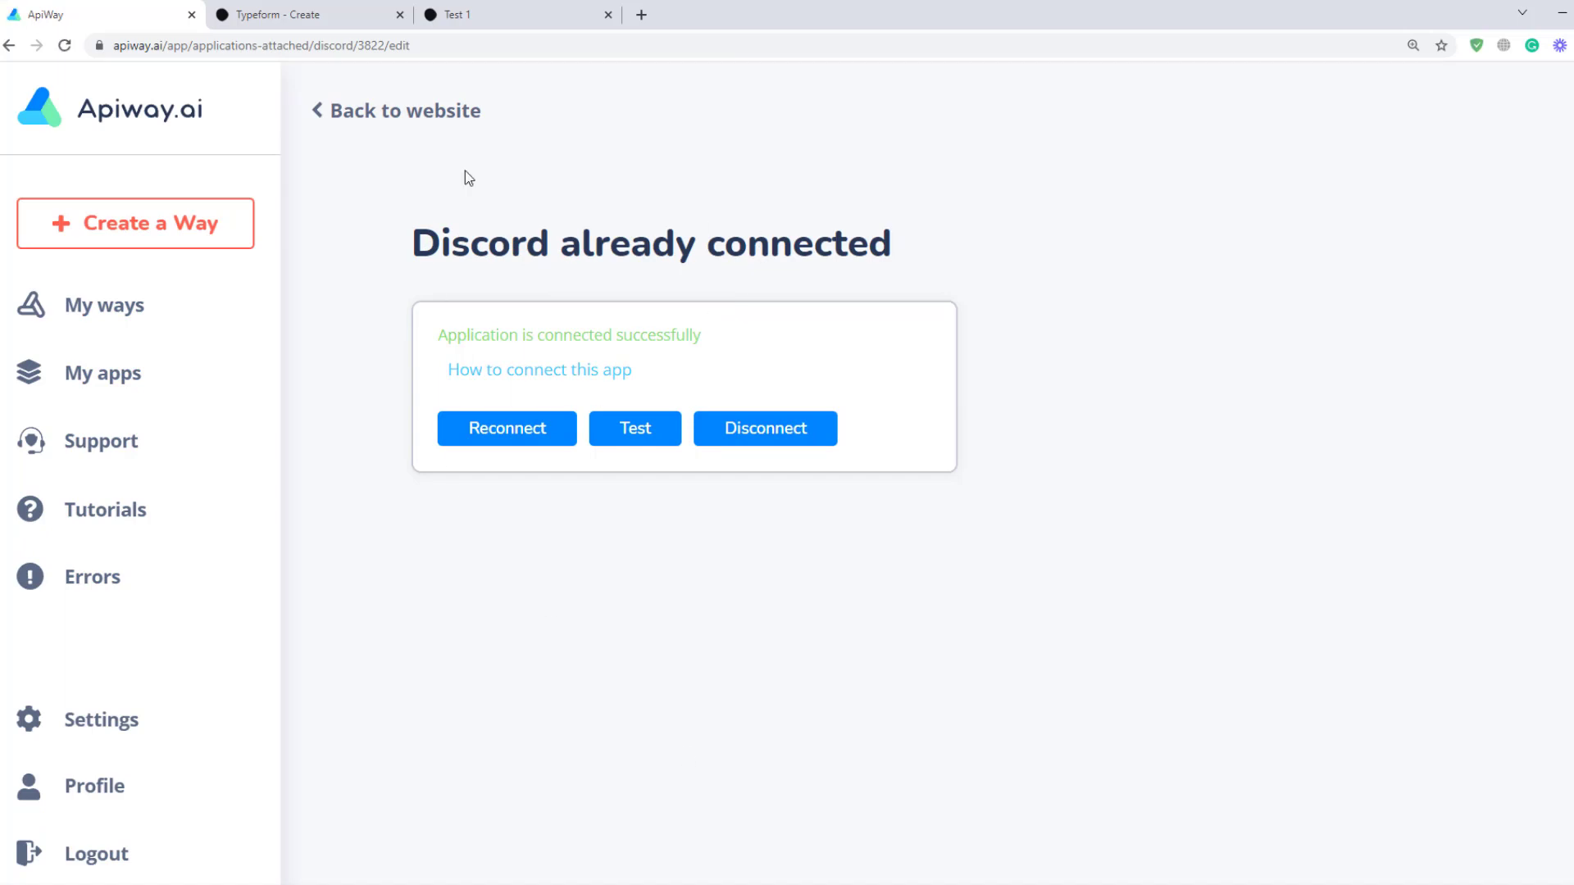
Create a new way in ApiWay and name it "Typeform and Discord"
left_click(365, 20)
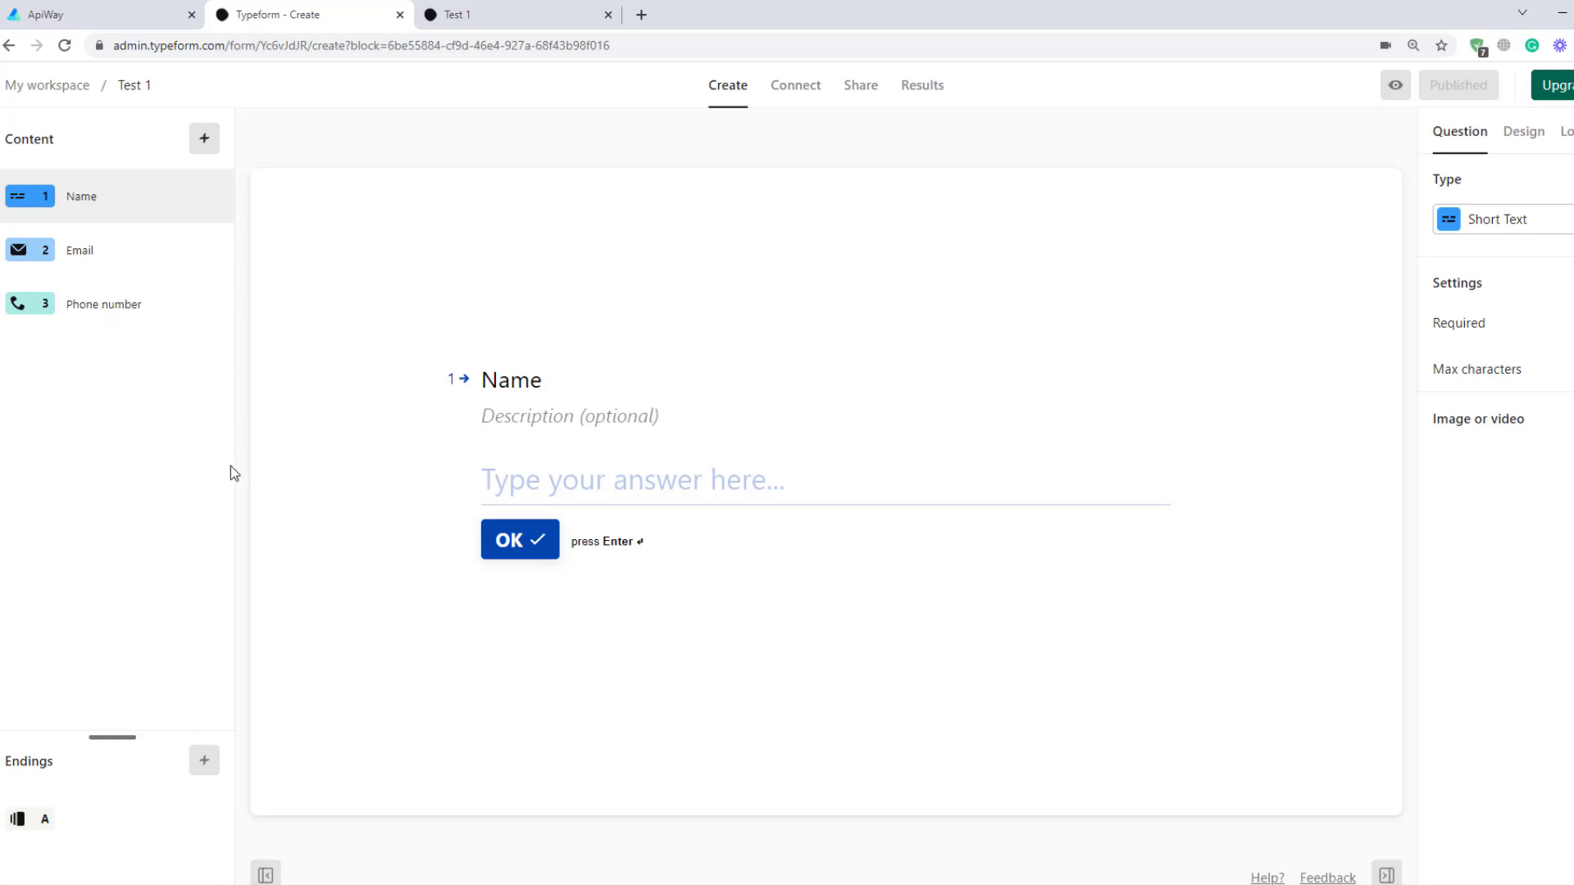
left_click(103, 16)
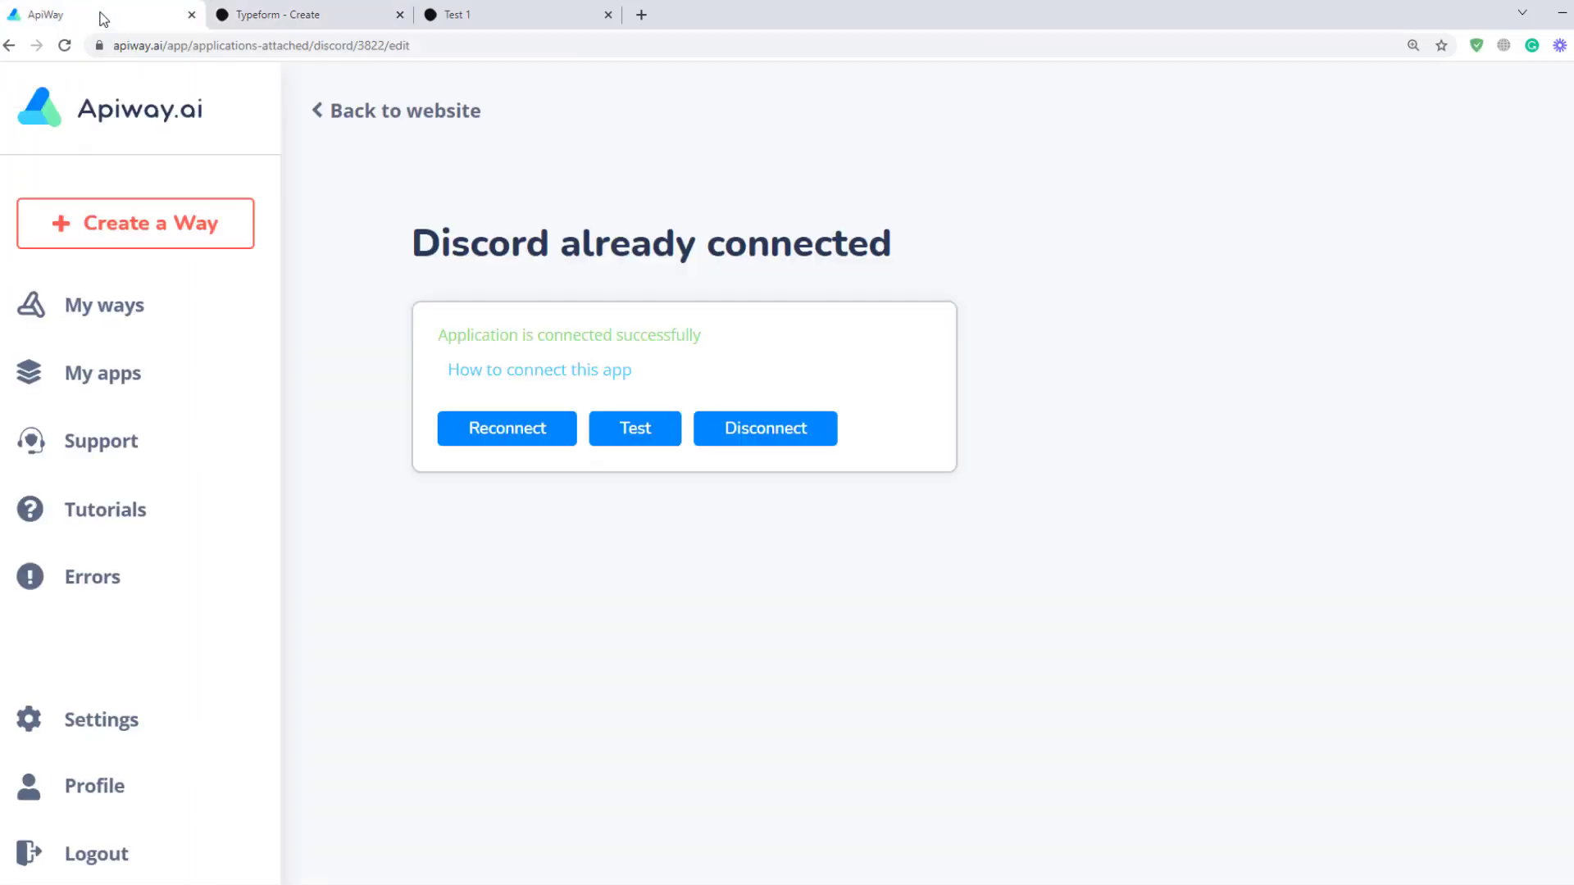
left_click(96, 233)
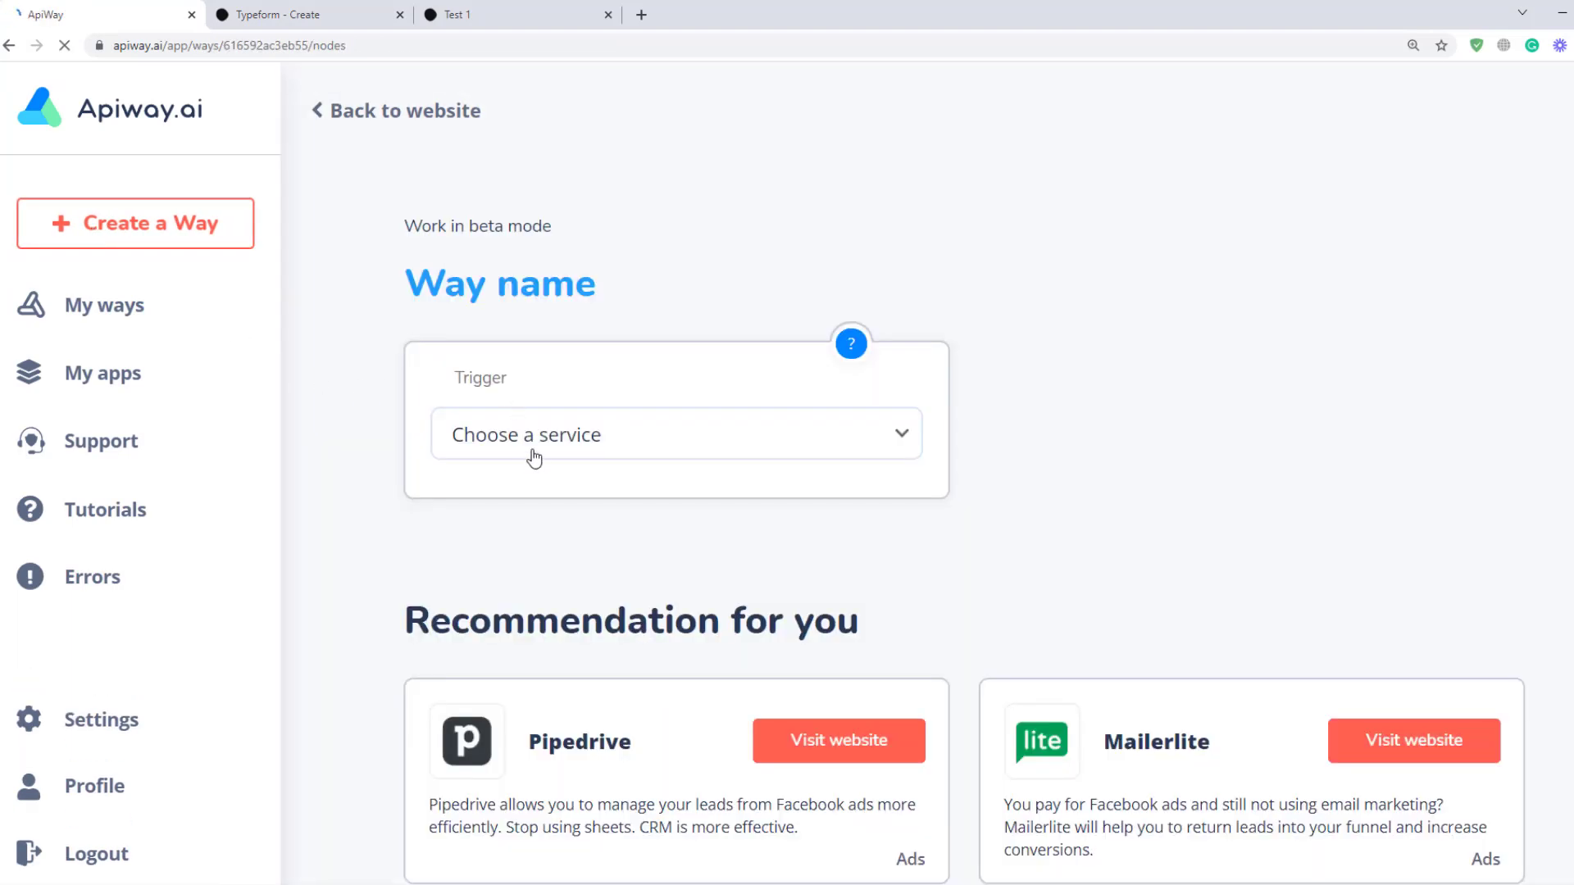
left_click(557, 288)
left_click_drag(558, 295, 310, 296)
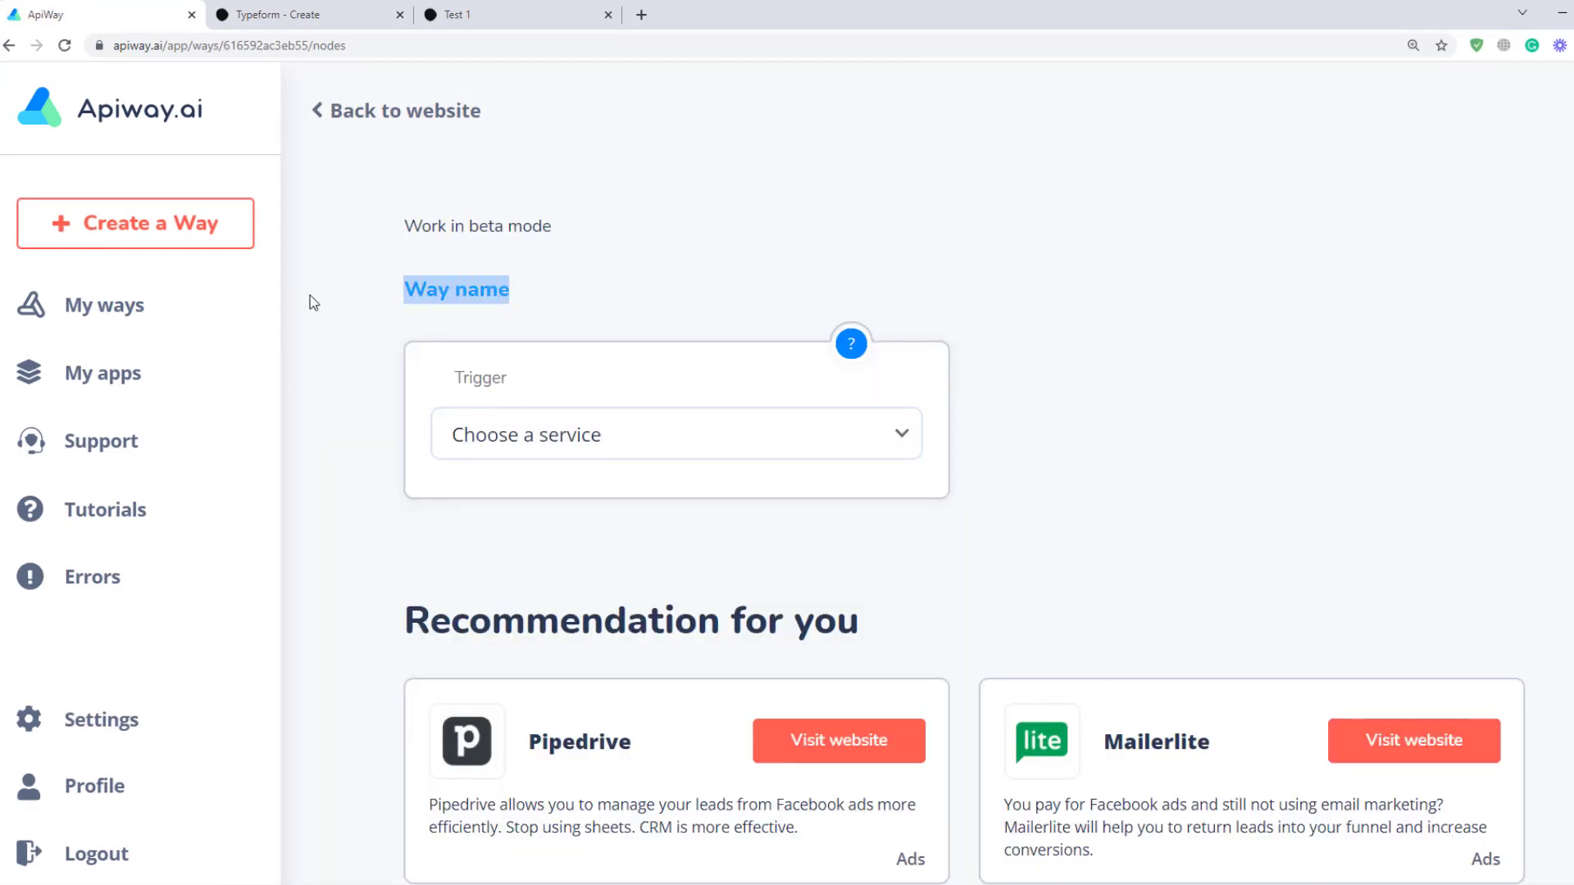
type("Typef")
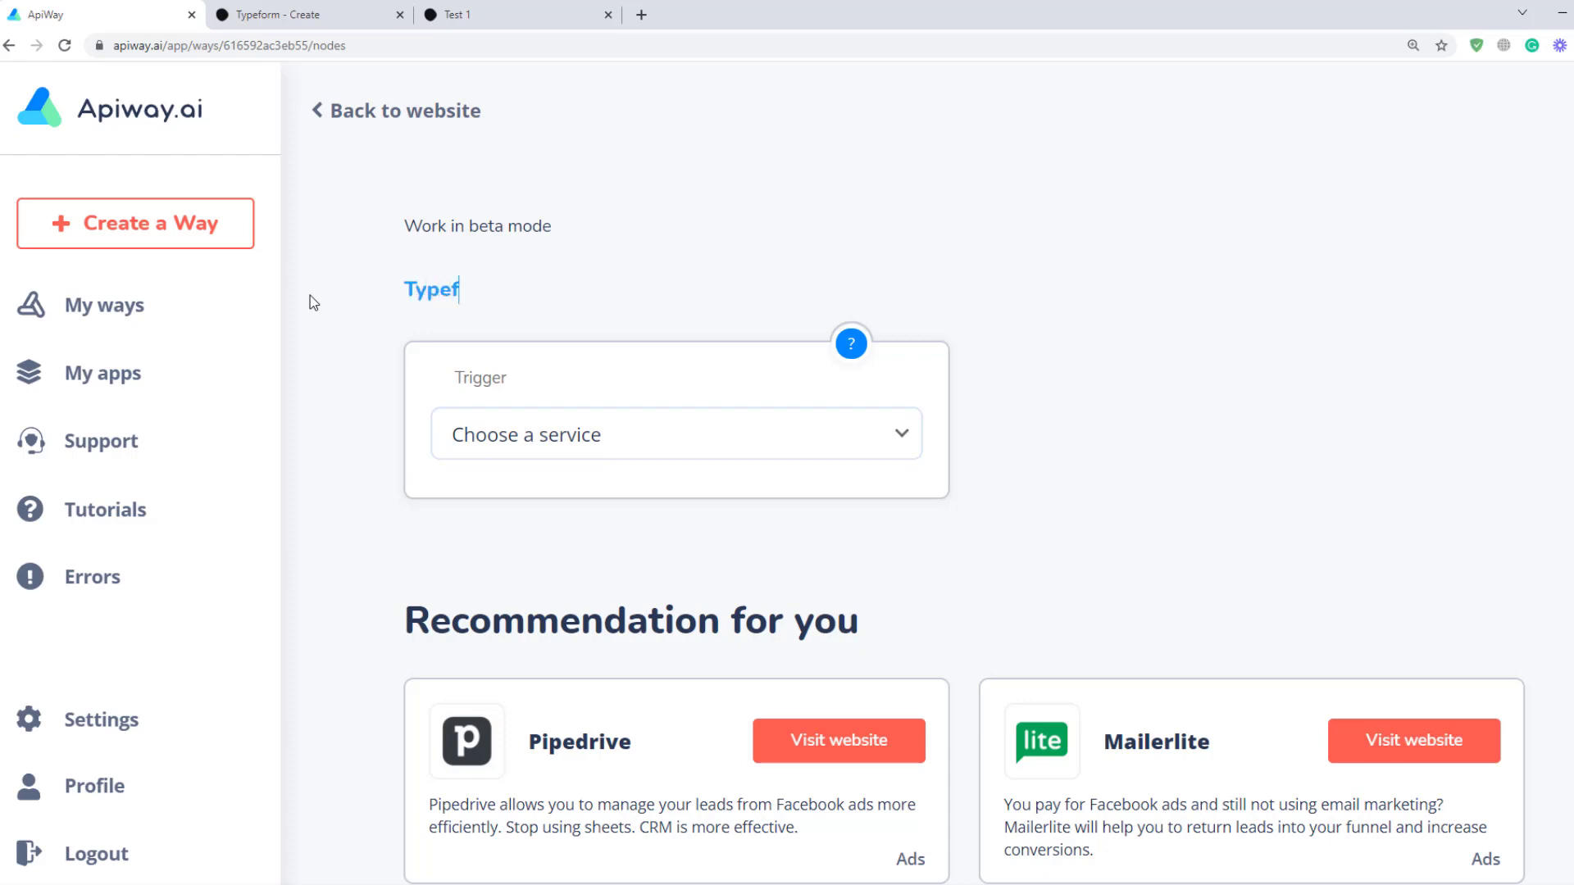
type("orm and Discord")
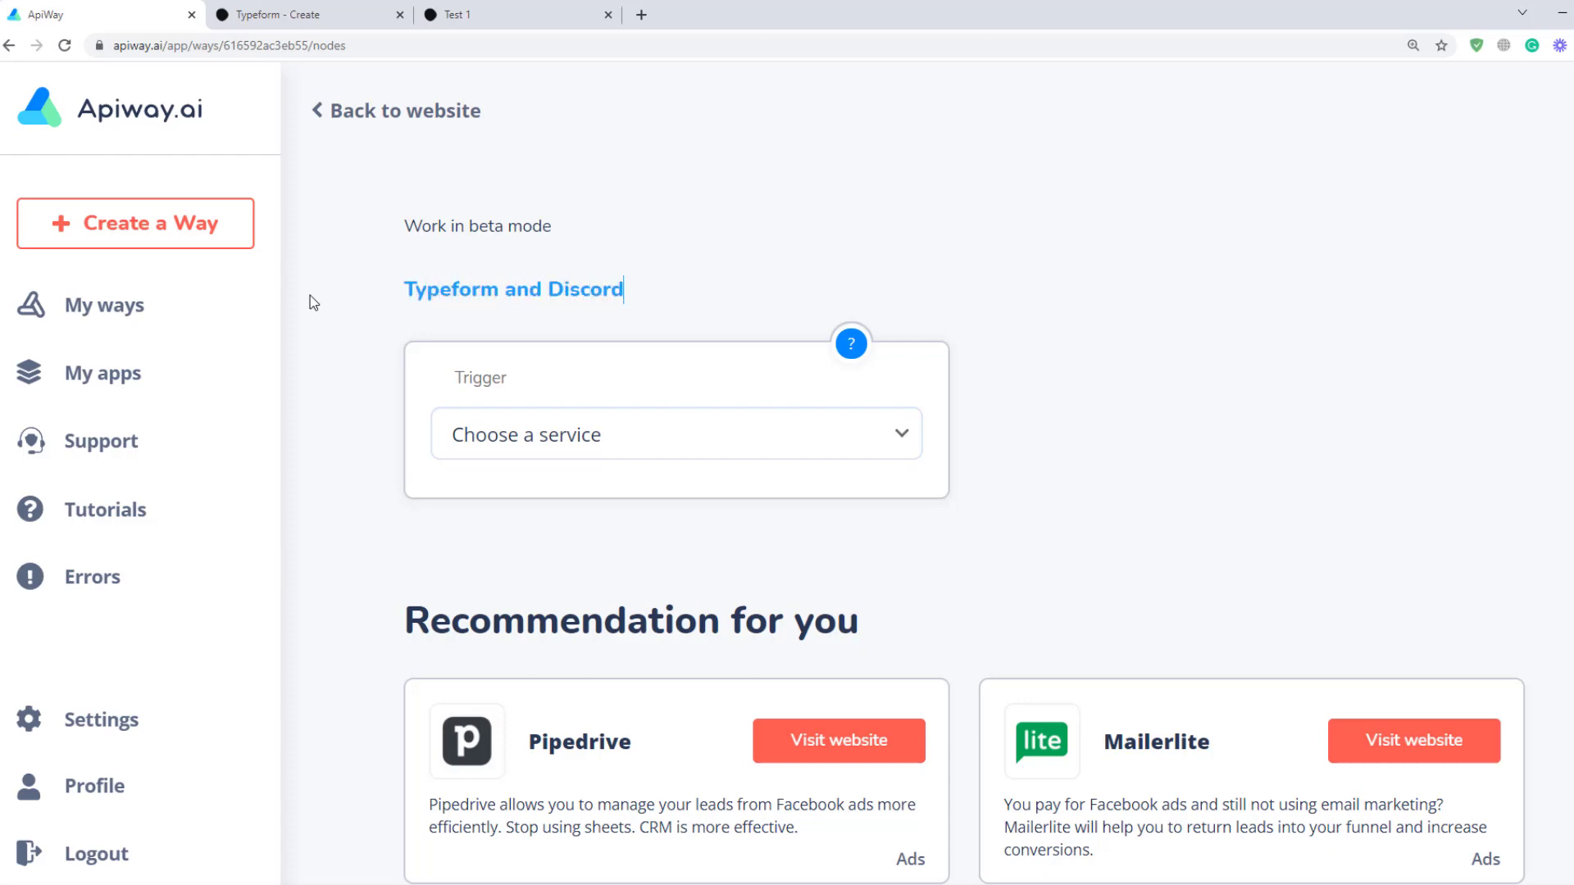
Set the way's trigger to the TypeForm service with the Form completed action
left_click(593, 444)
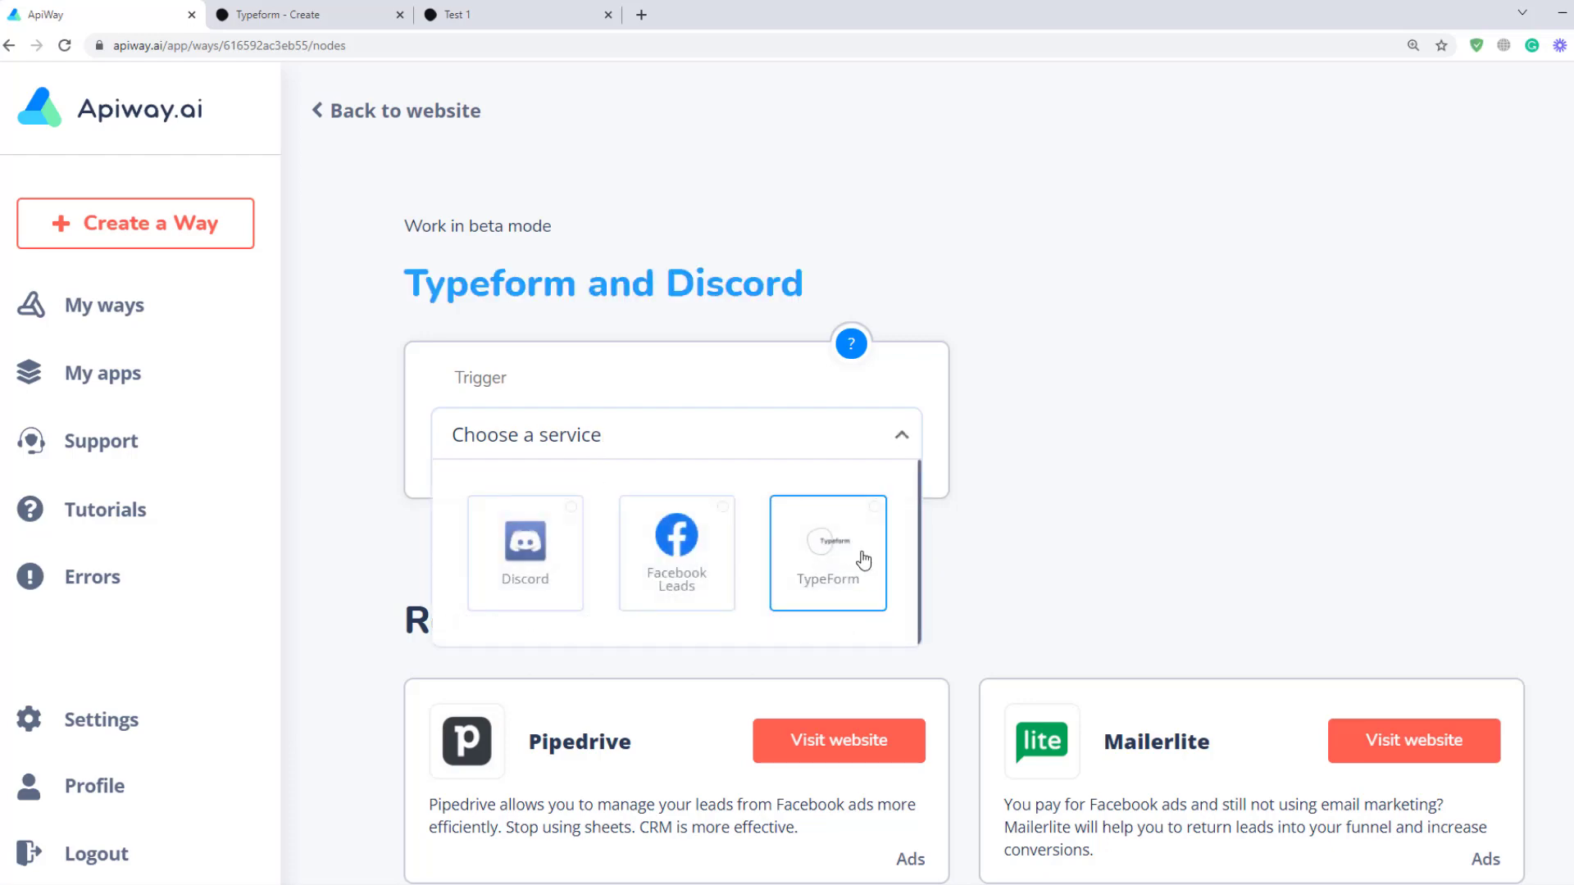
left_click(863, 560)
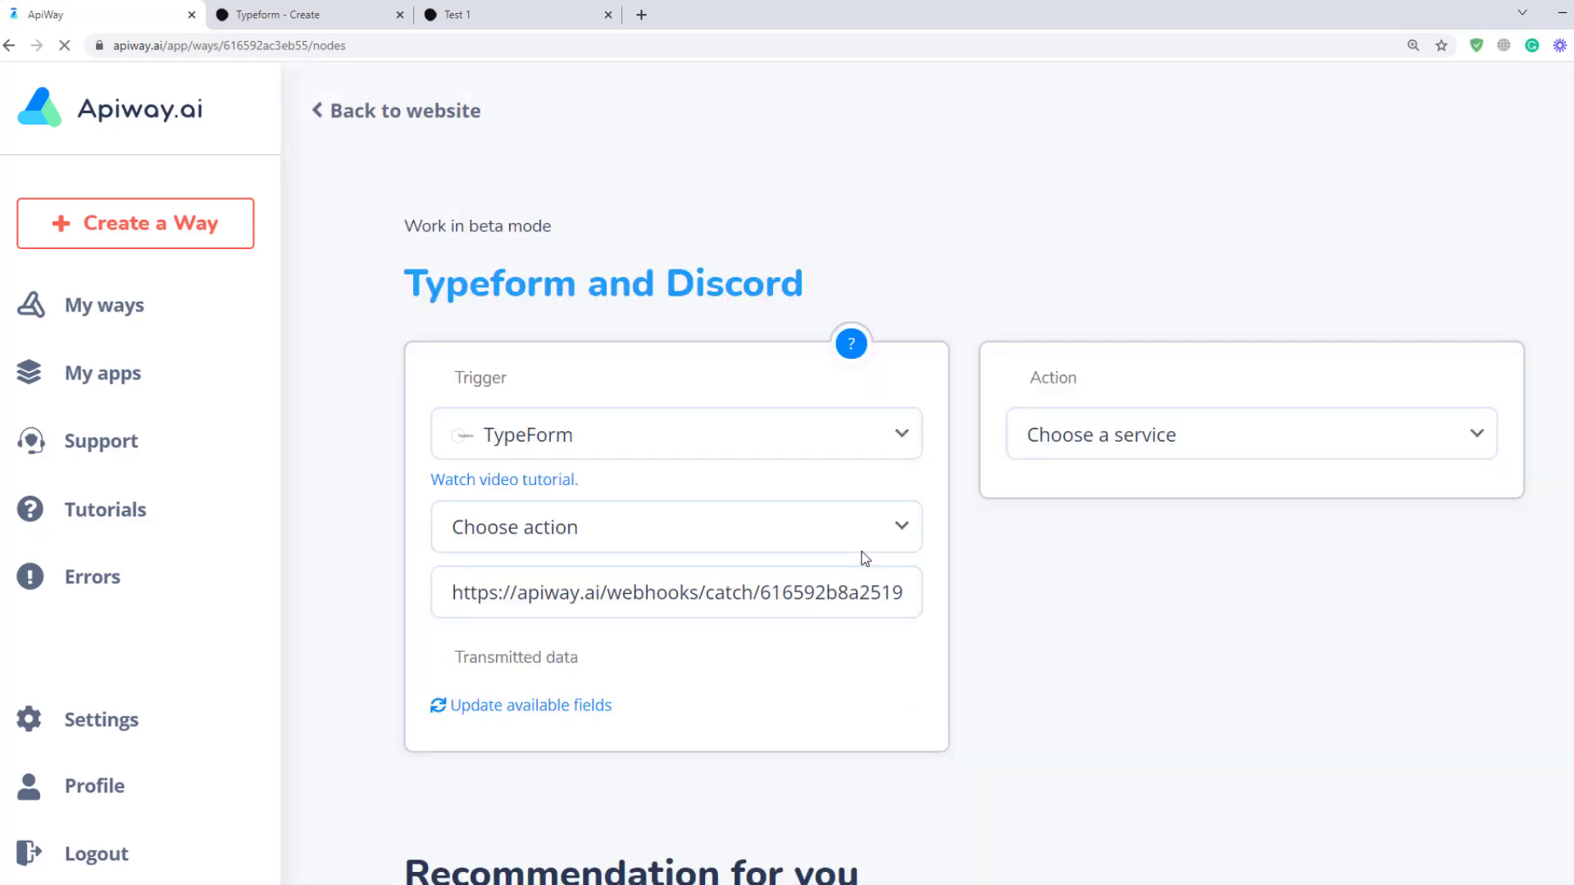
left_click(748, 518)
left_click(623, 572)
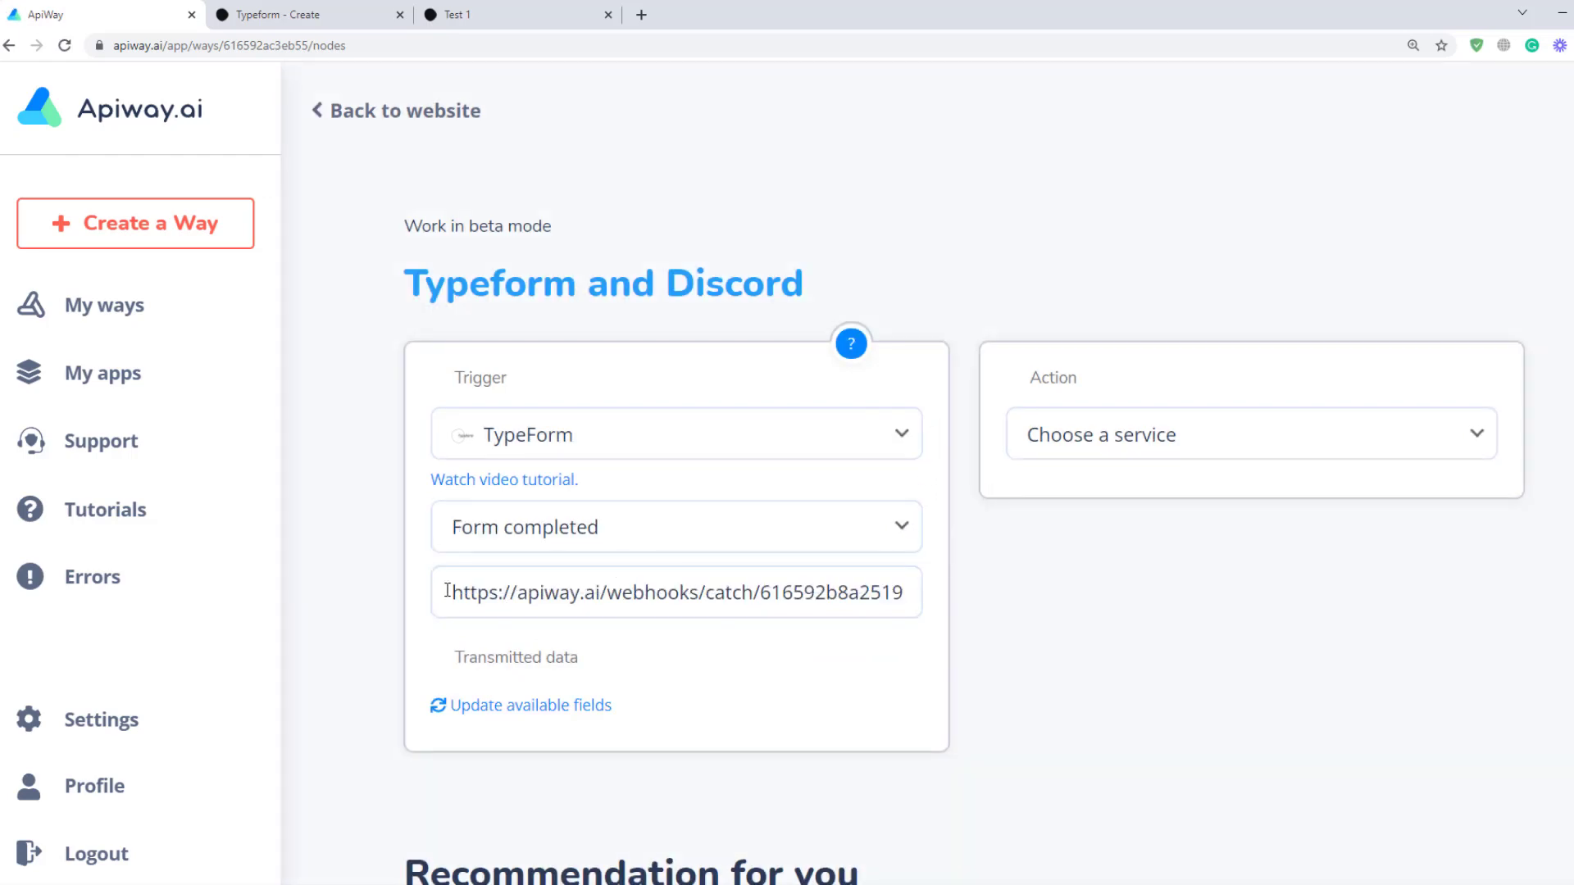
Copy the trigger's webhook URL, add it as a webhook to the Test 1 form in Typeform and enable it
left_click_drag(446, 590, 943, 588)
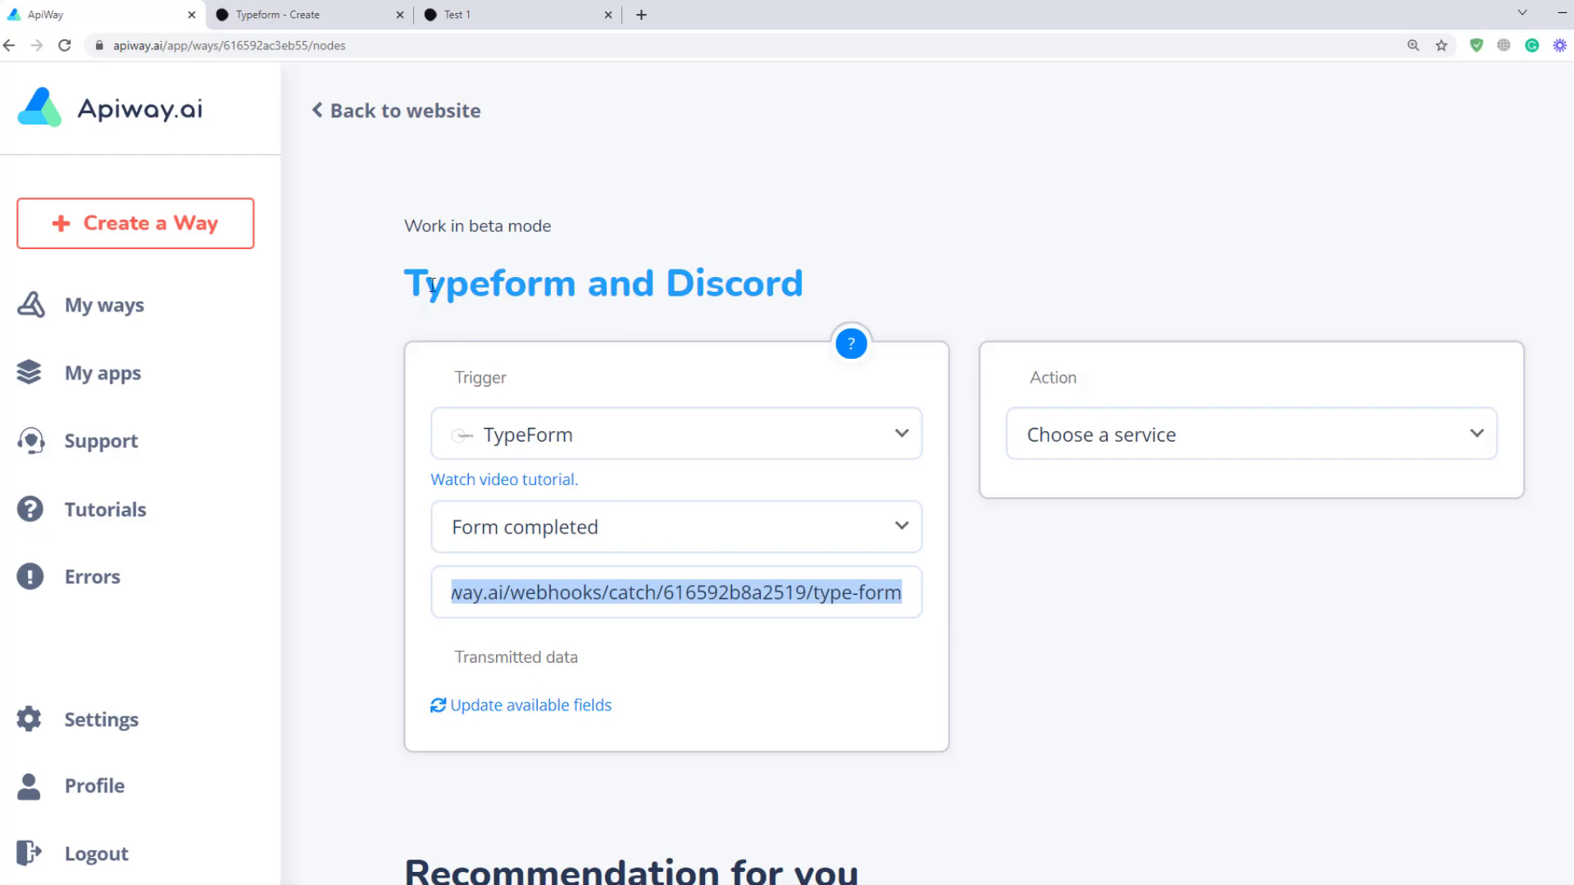
left_click(296, 22)
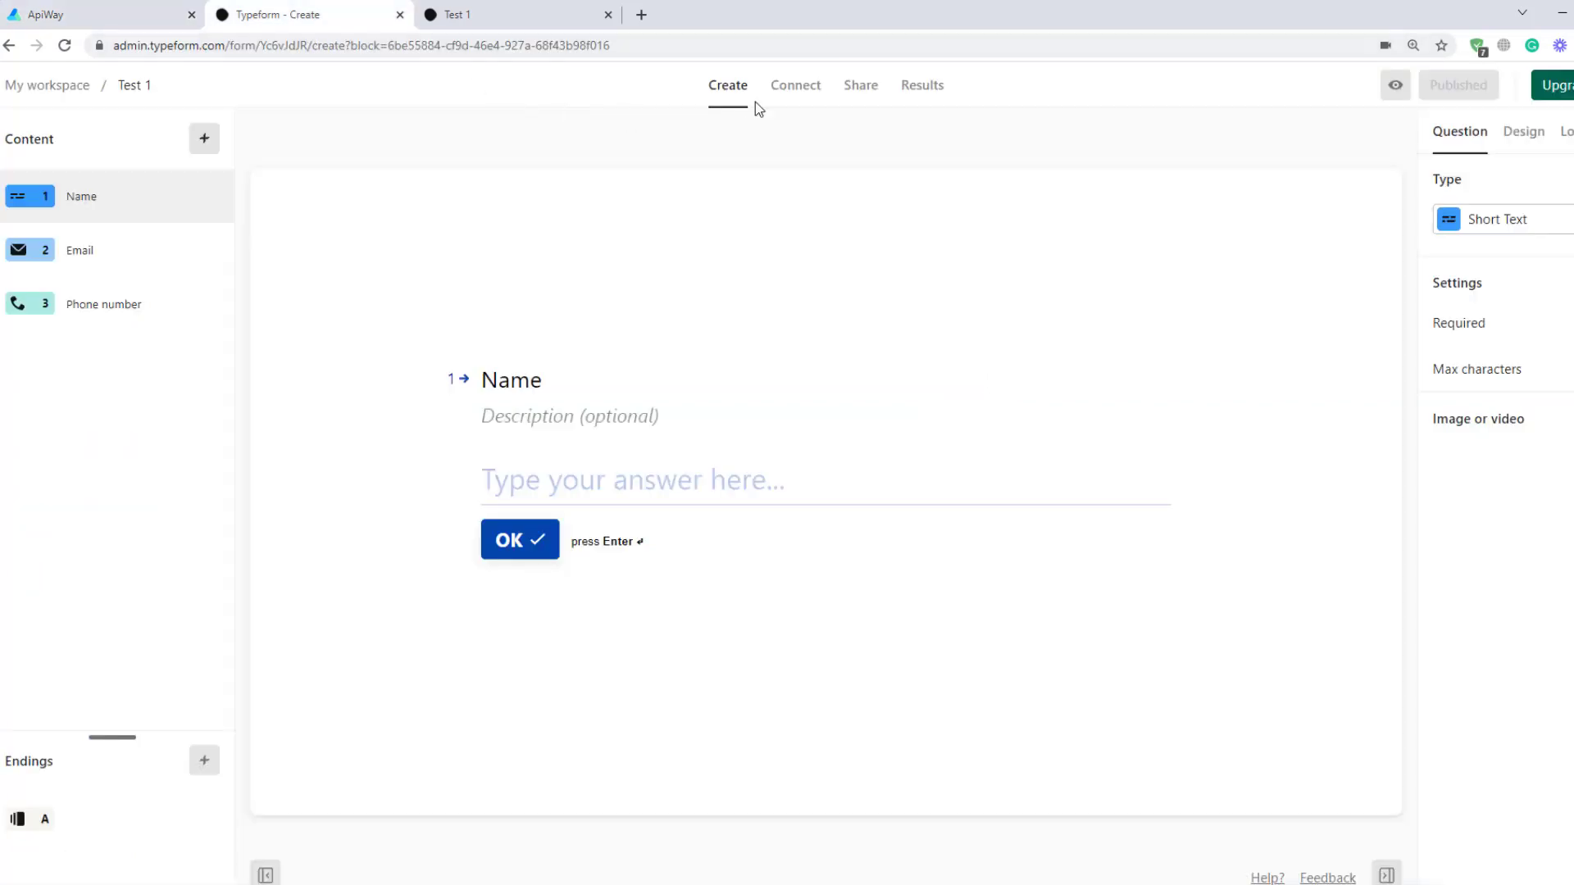
left_click(776, 95)
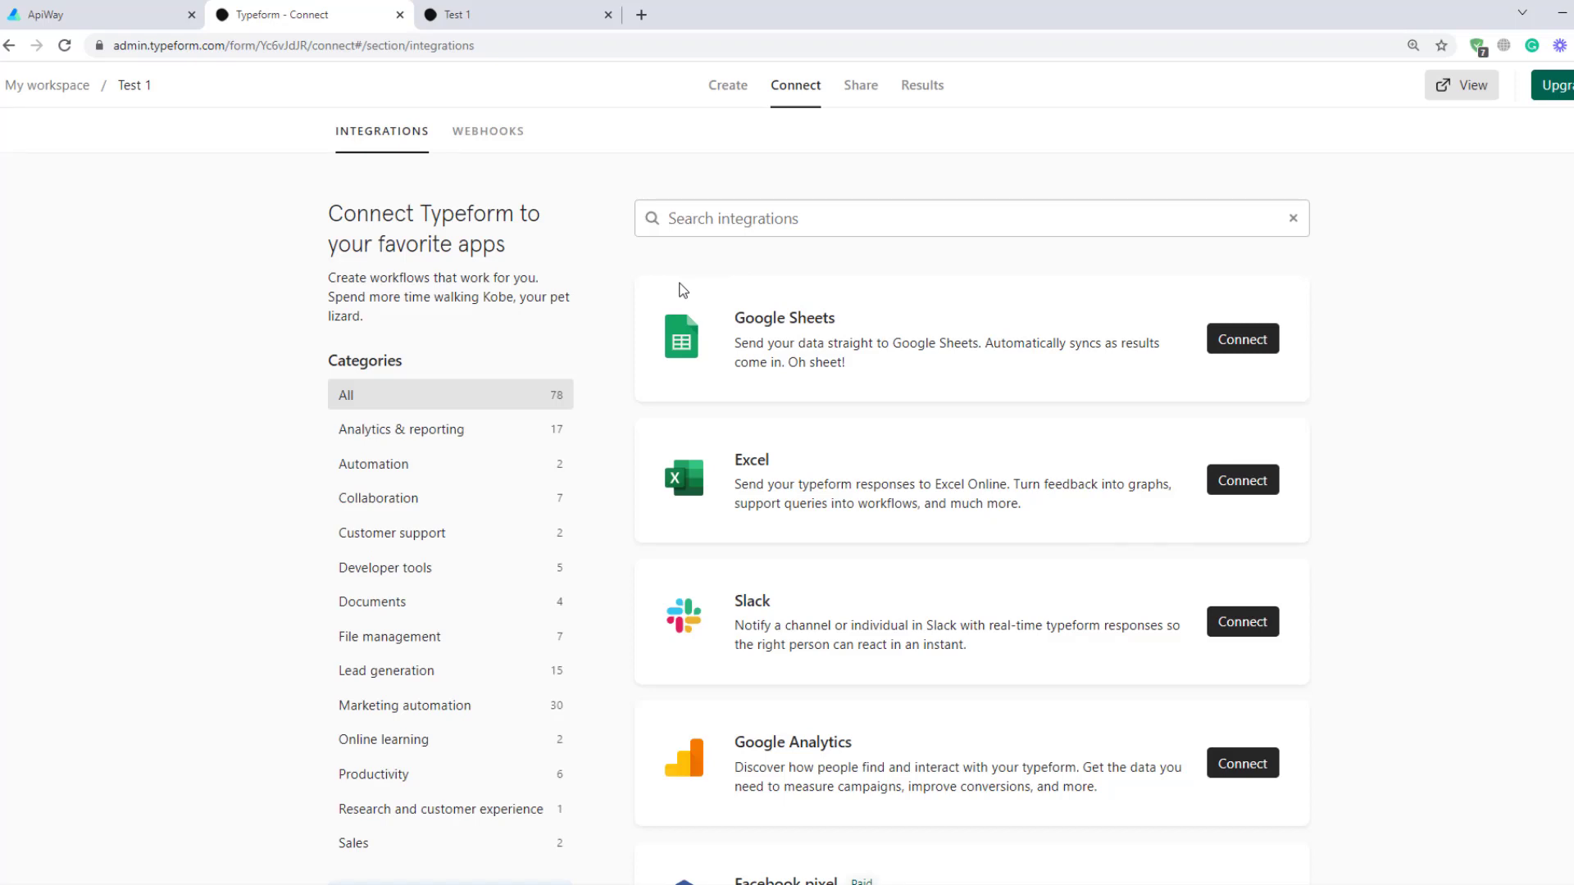
left_click(506, 136)
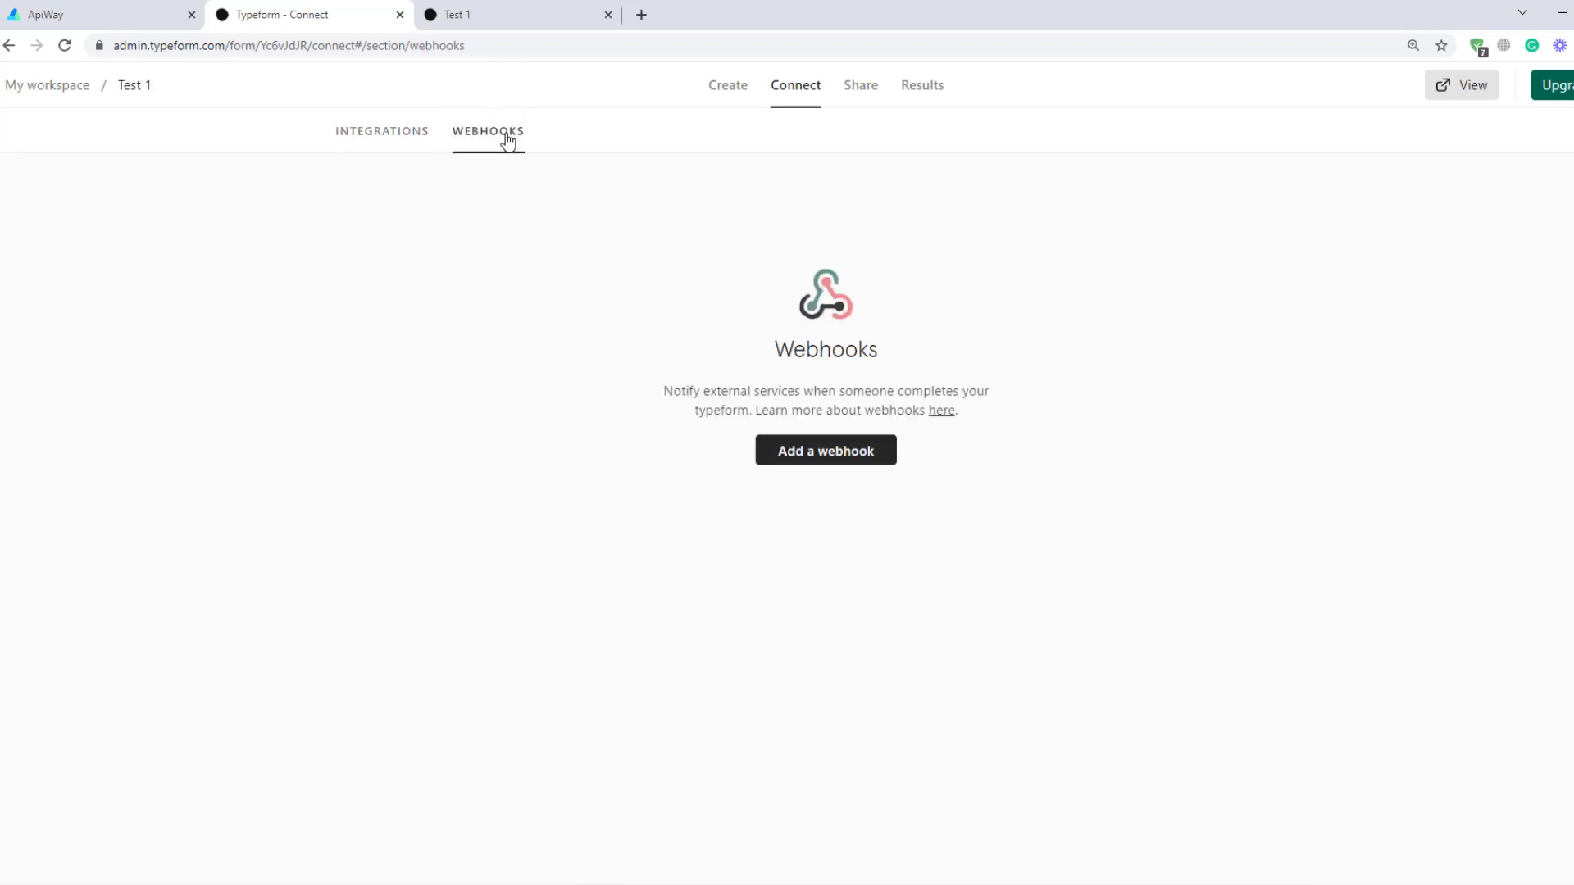
left_click(807, 456)
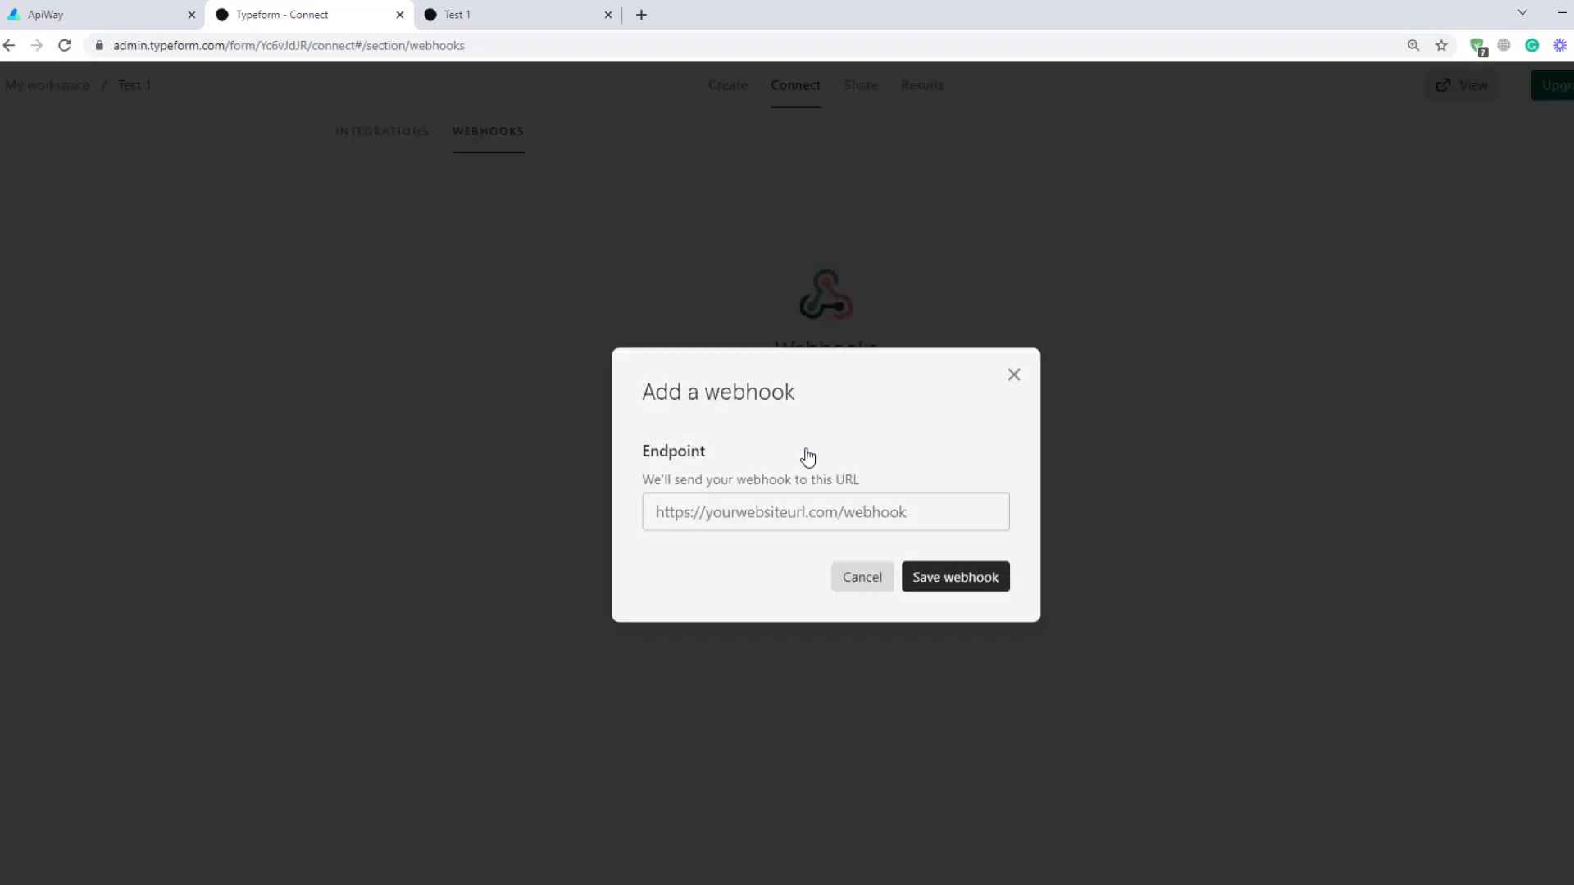
left_click(801, 512)
key("ctrl+v")
left_click(973, 580)
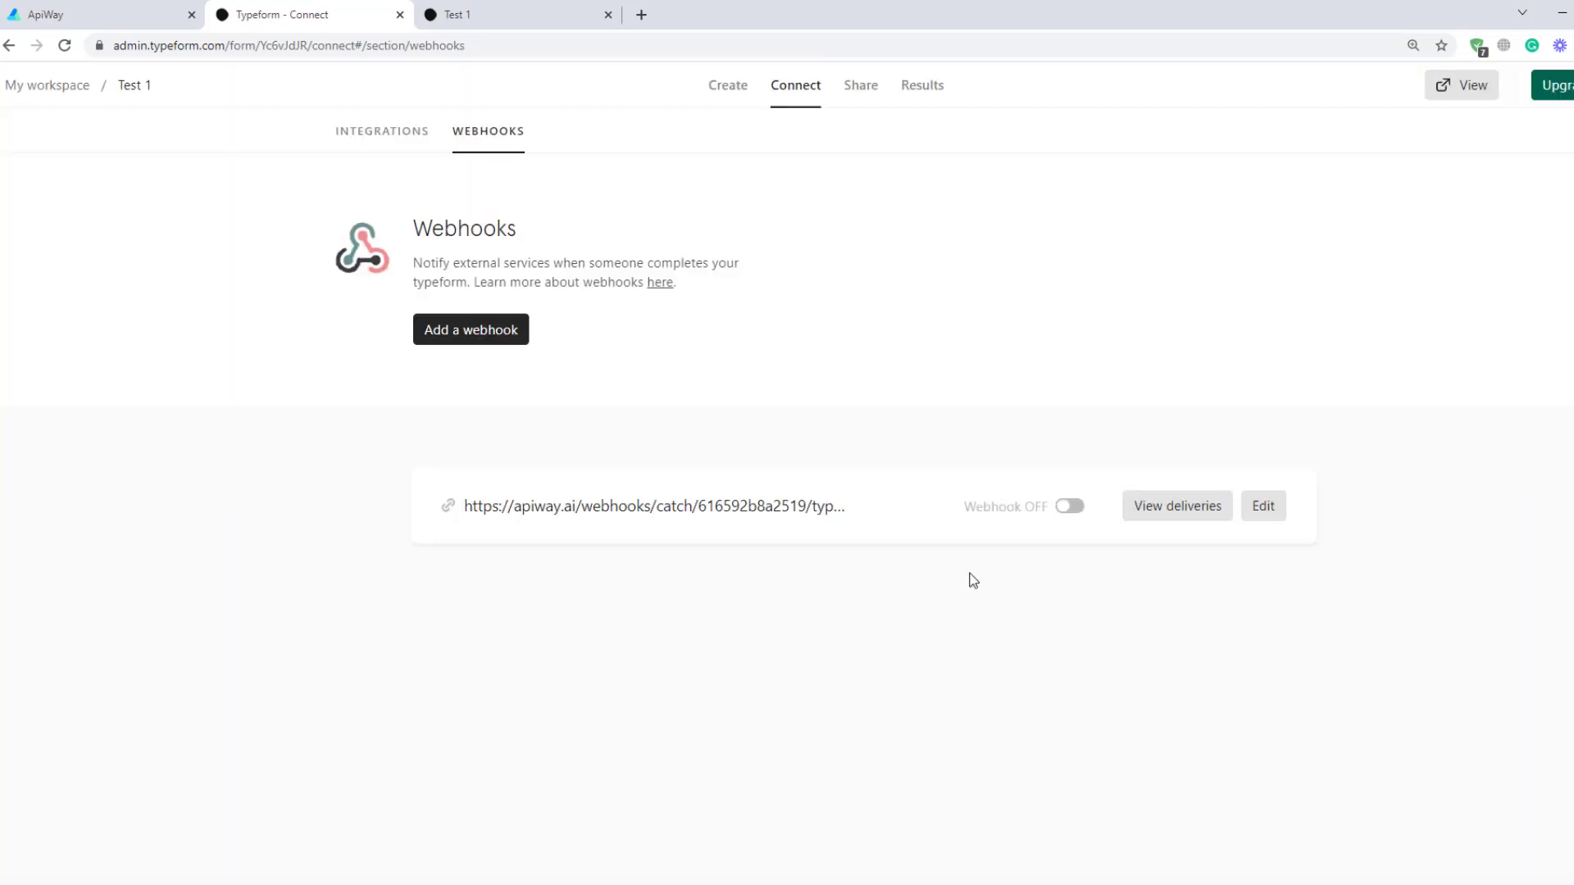
left_click(1081, 511)
Switch back to ApiWay and update the available fields of the TypeForm trigger
left_click(163, 20)
left_click(612, 706)
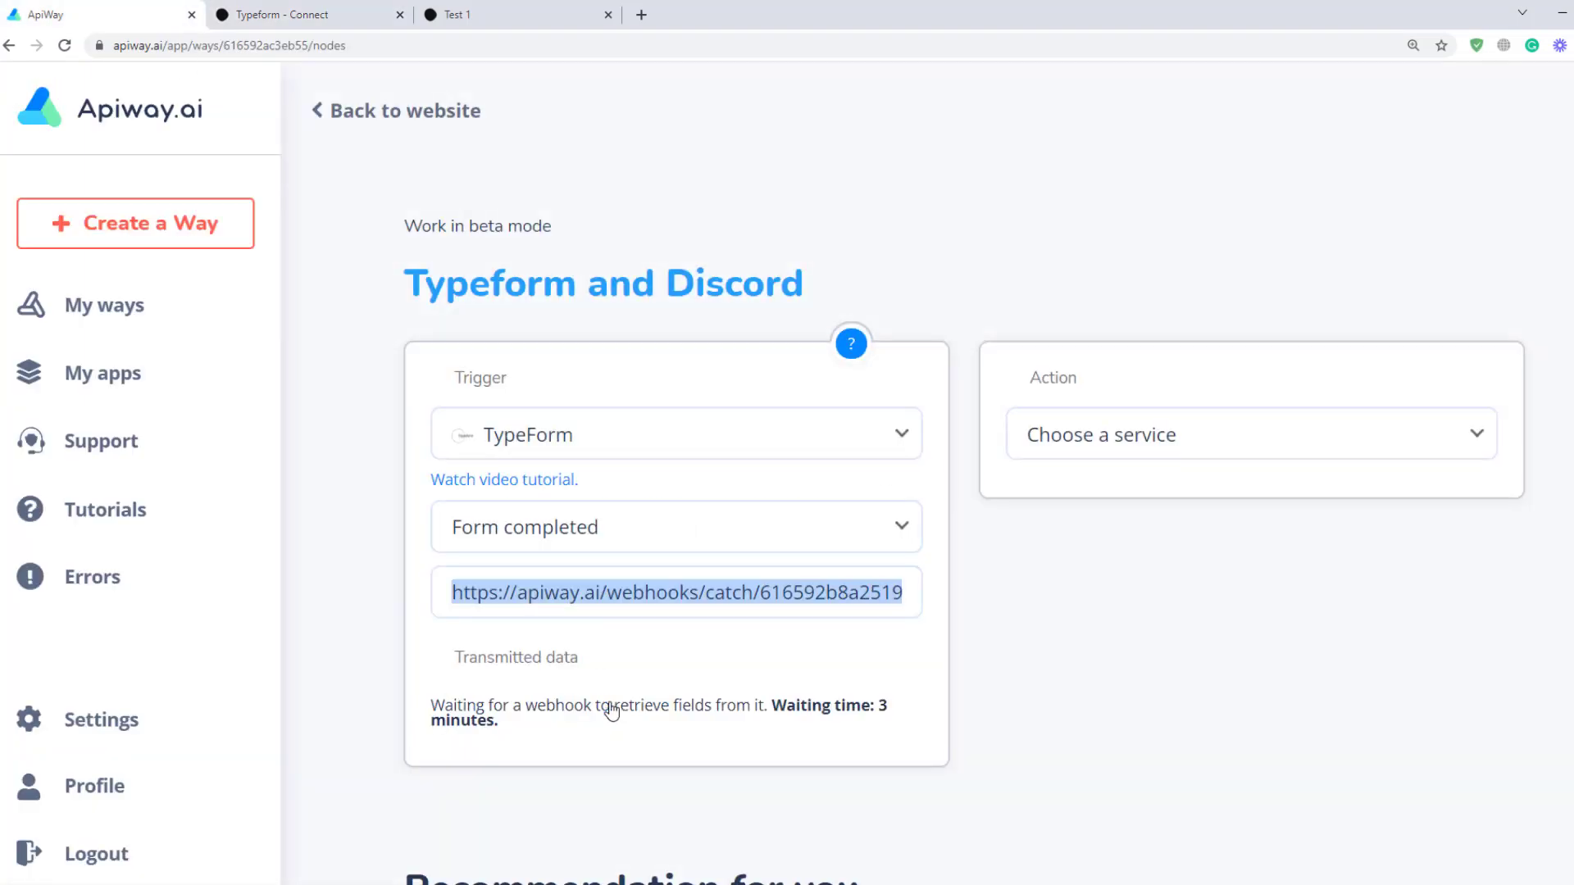
scroll(888, 545, "down", 2)
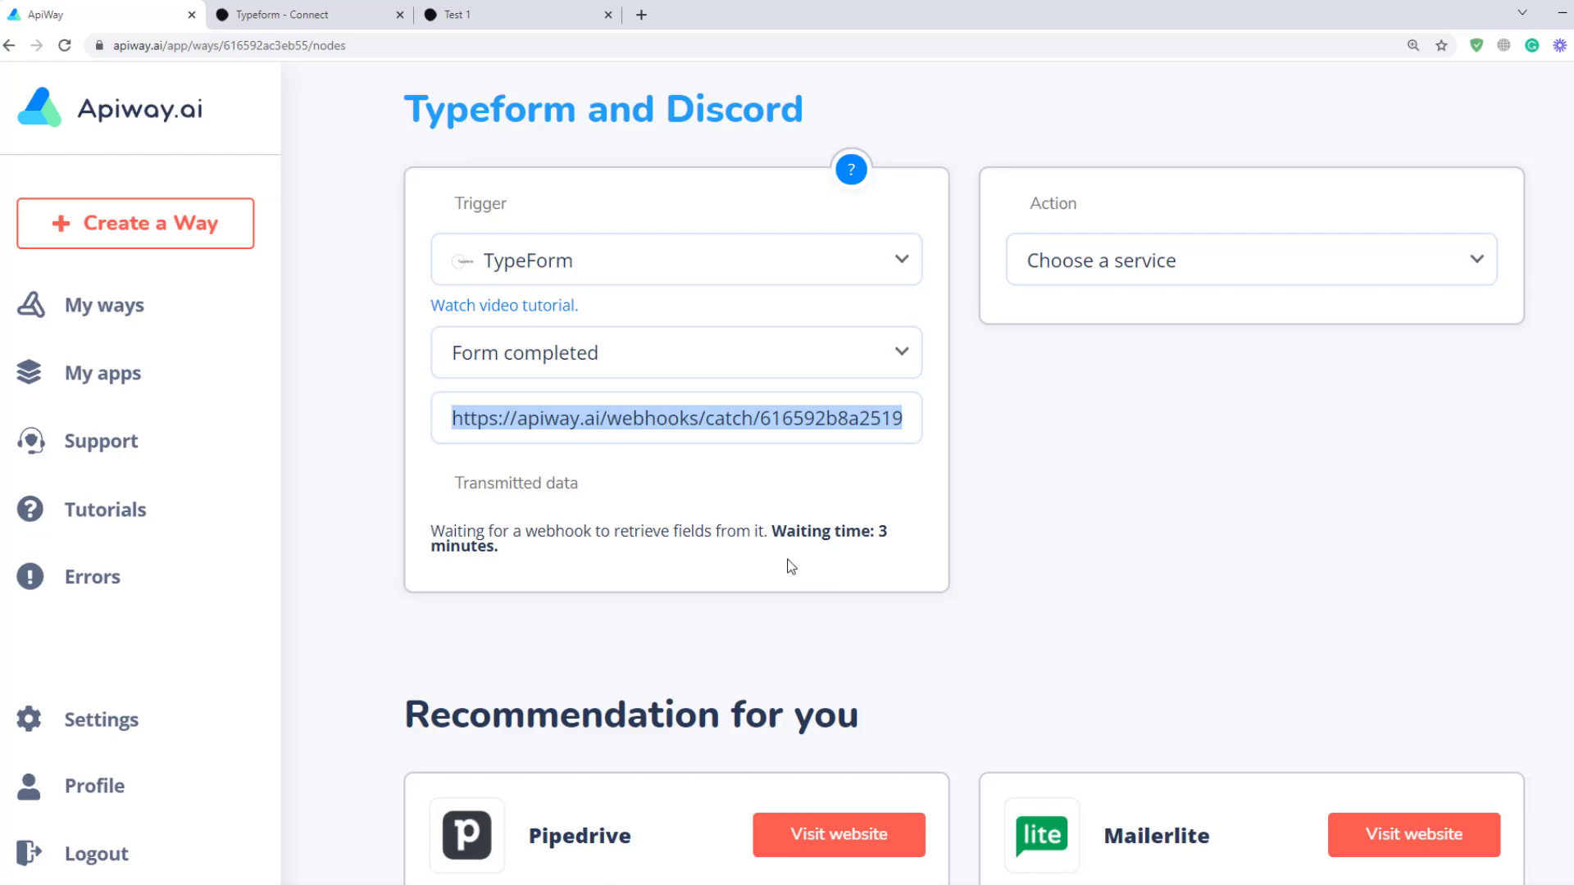
Submit the live Test 1 form with the name "Test", a test e-mail address and a suggested phone number
left_click(495, 10)
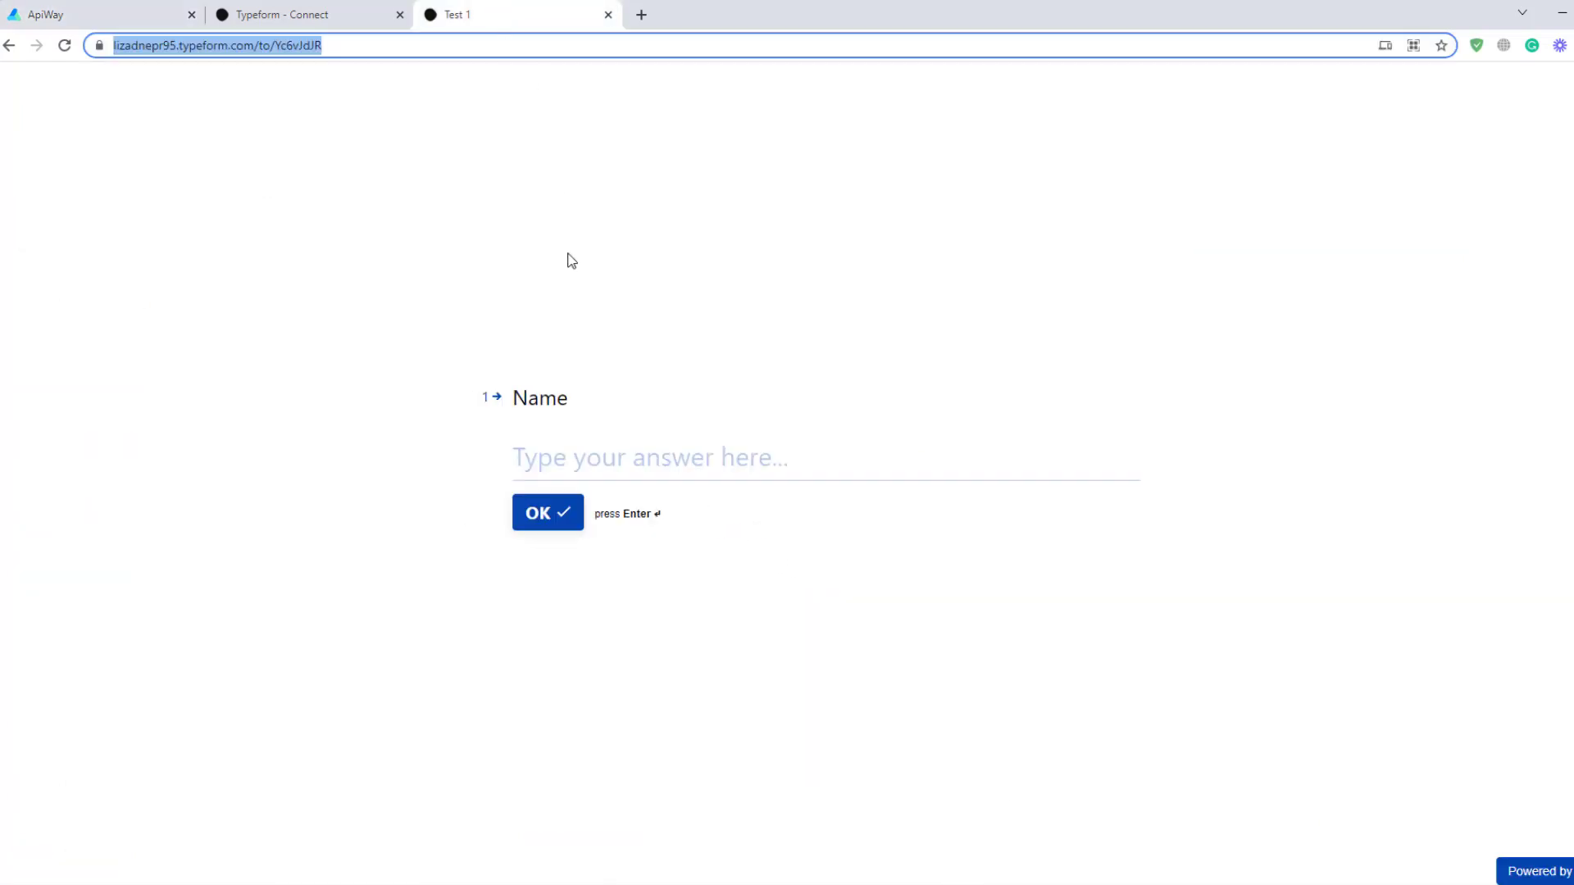
left_click(585, 457)
left_click(566, 501)
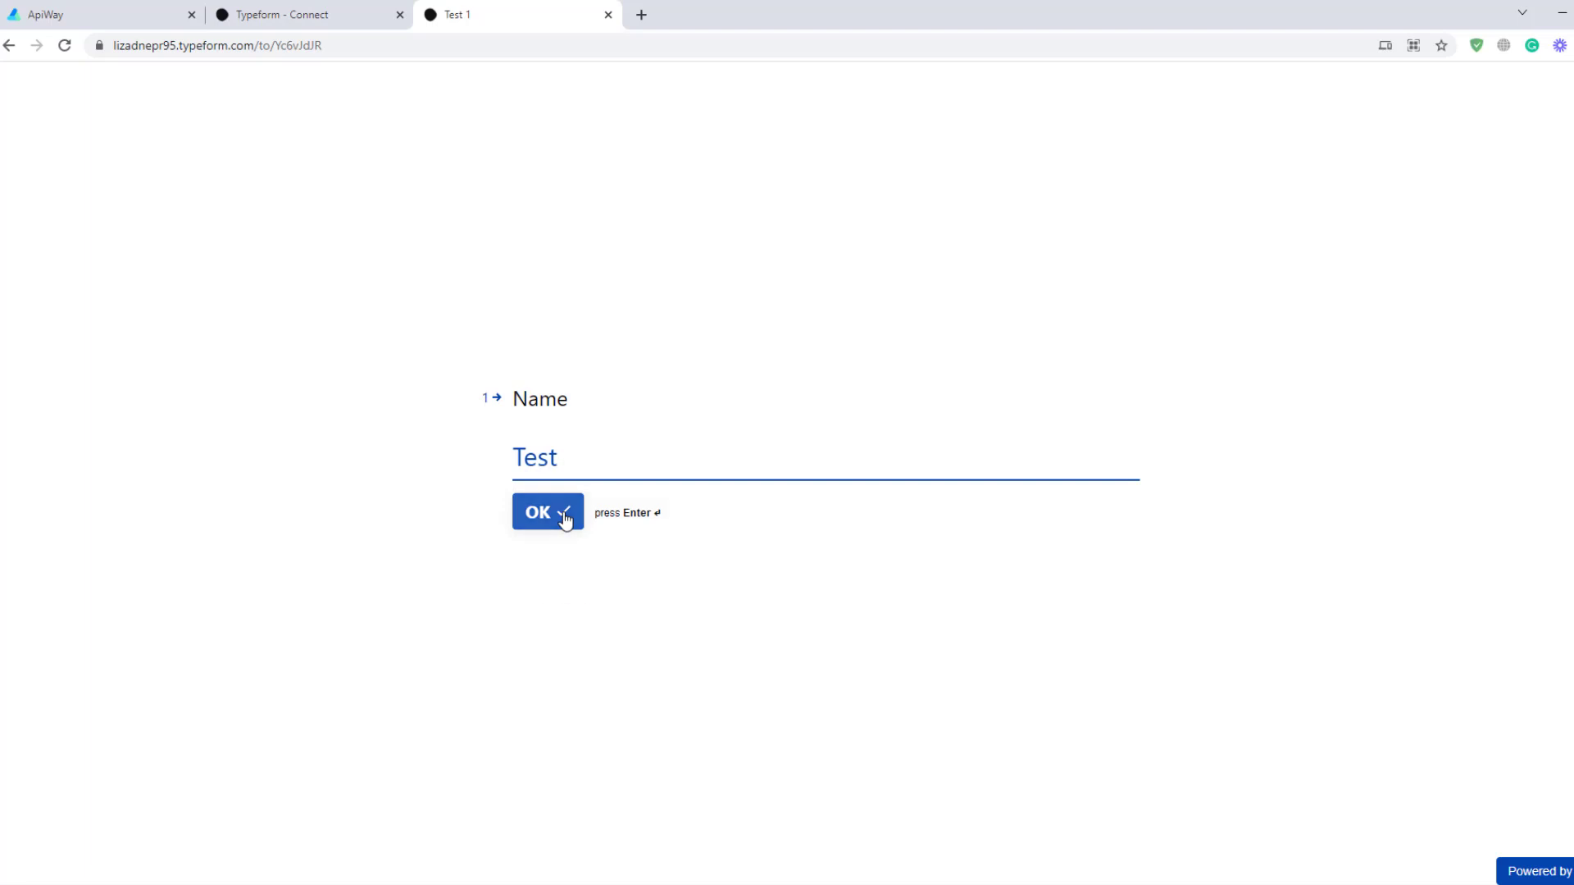
left_click(563, 514)
left_click(574, 461)
left_click(558, 501)
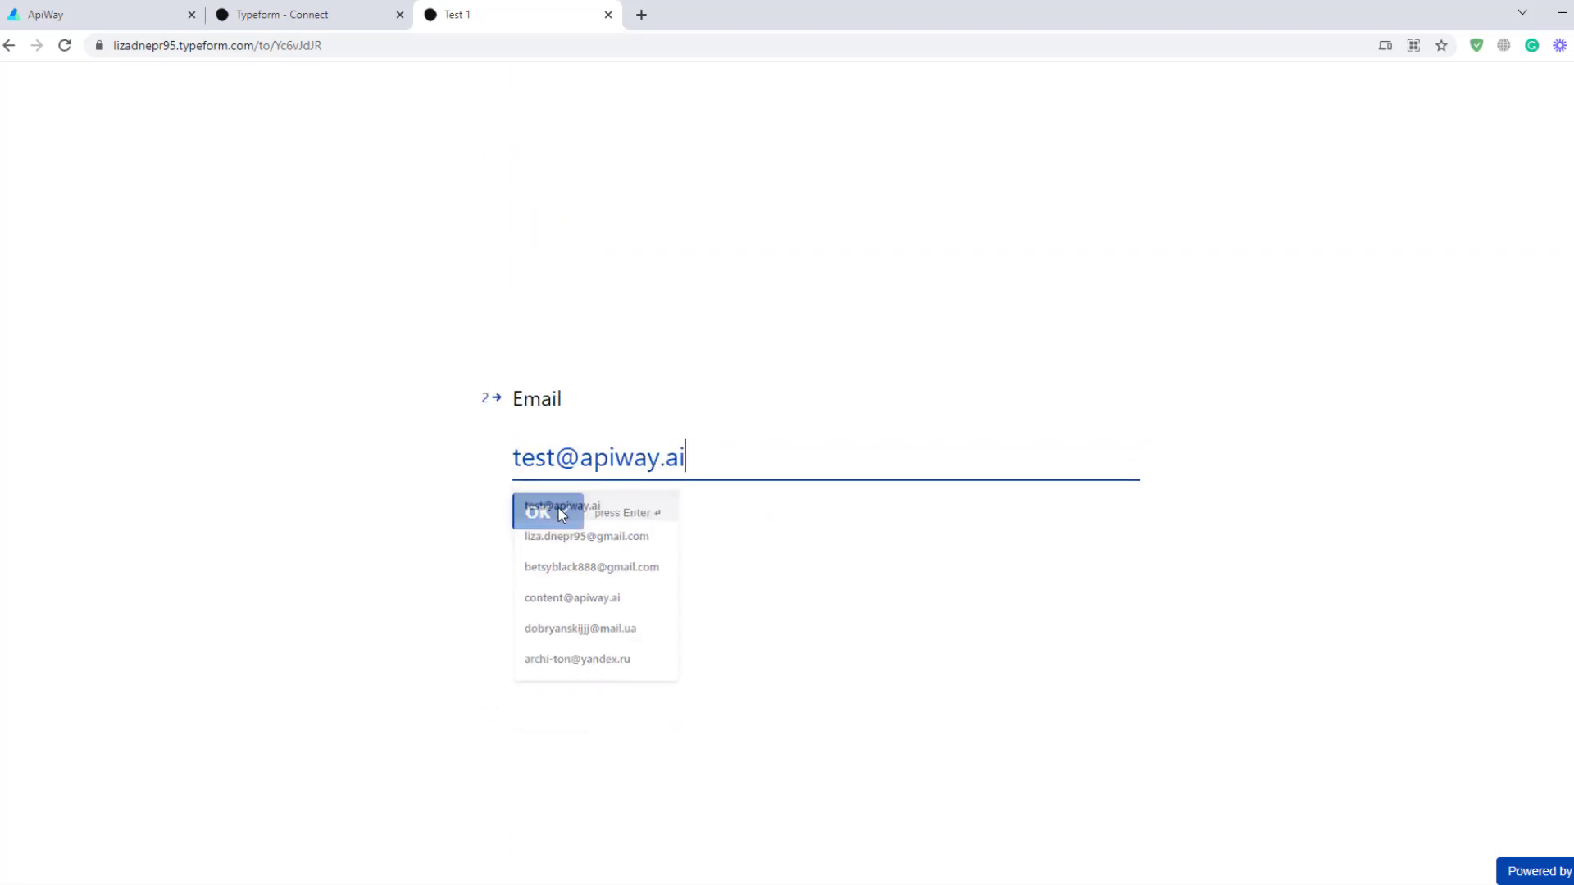
left_click(561, 511)
left_click(590, 441)
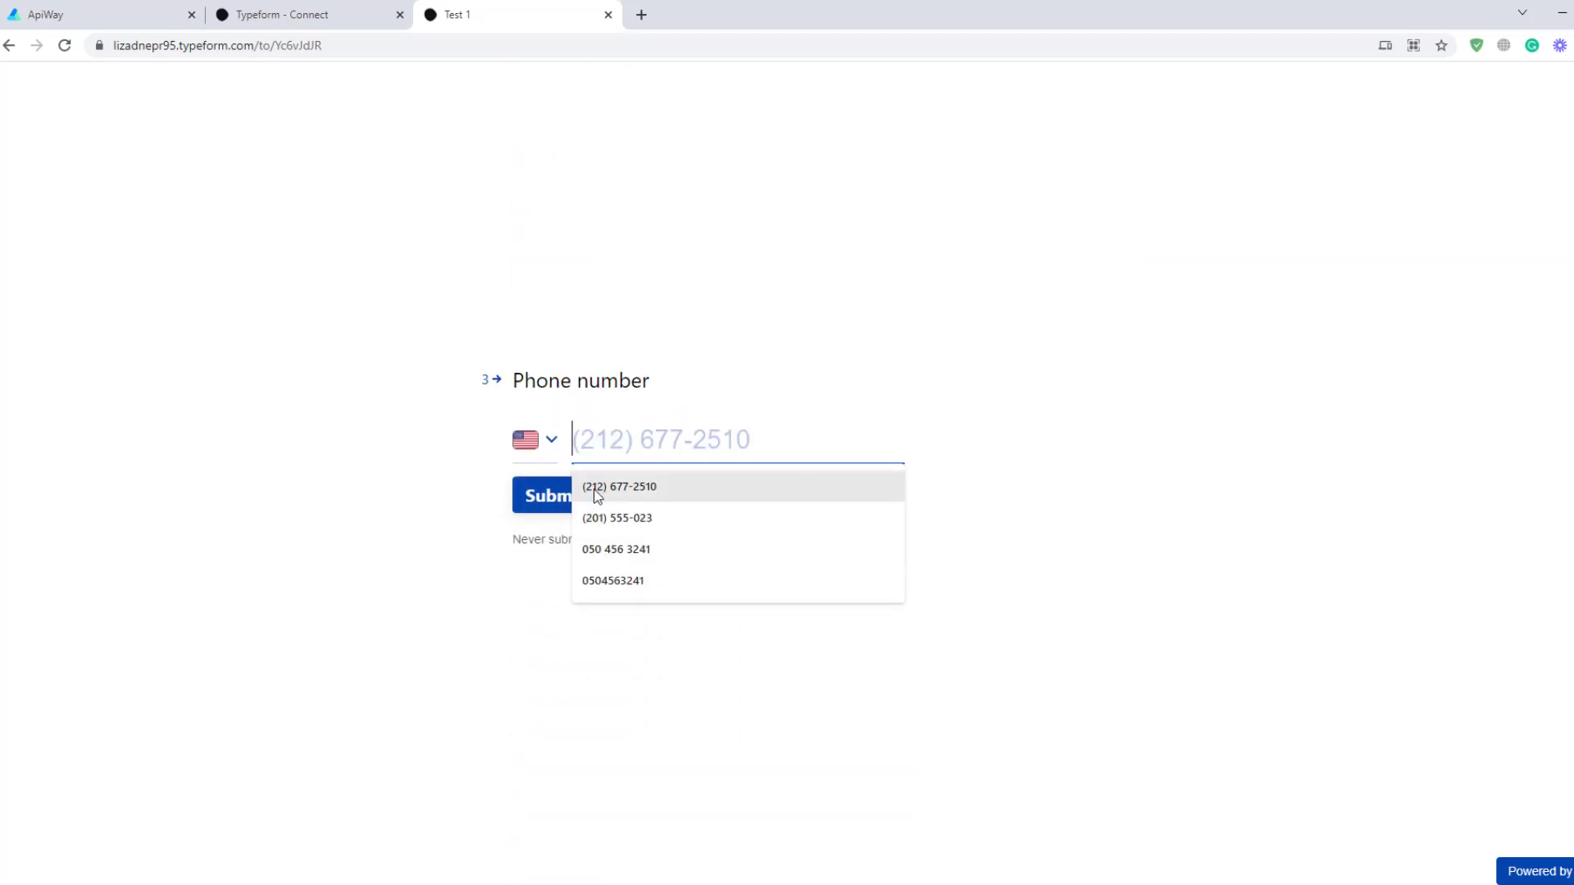
left_click(578, 487)
left_click(578, 507)
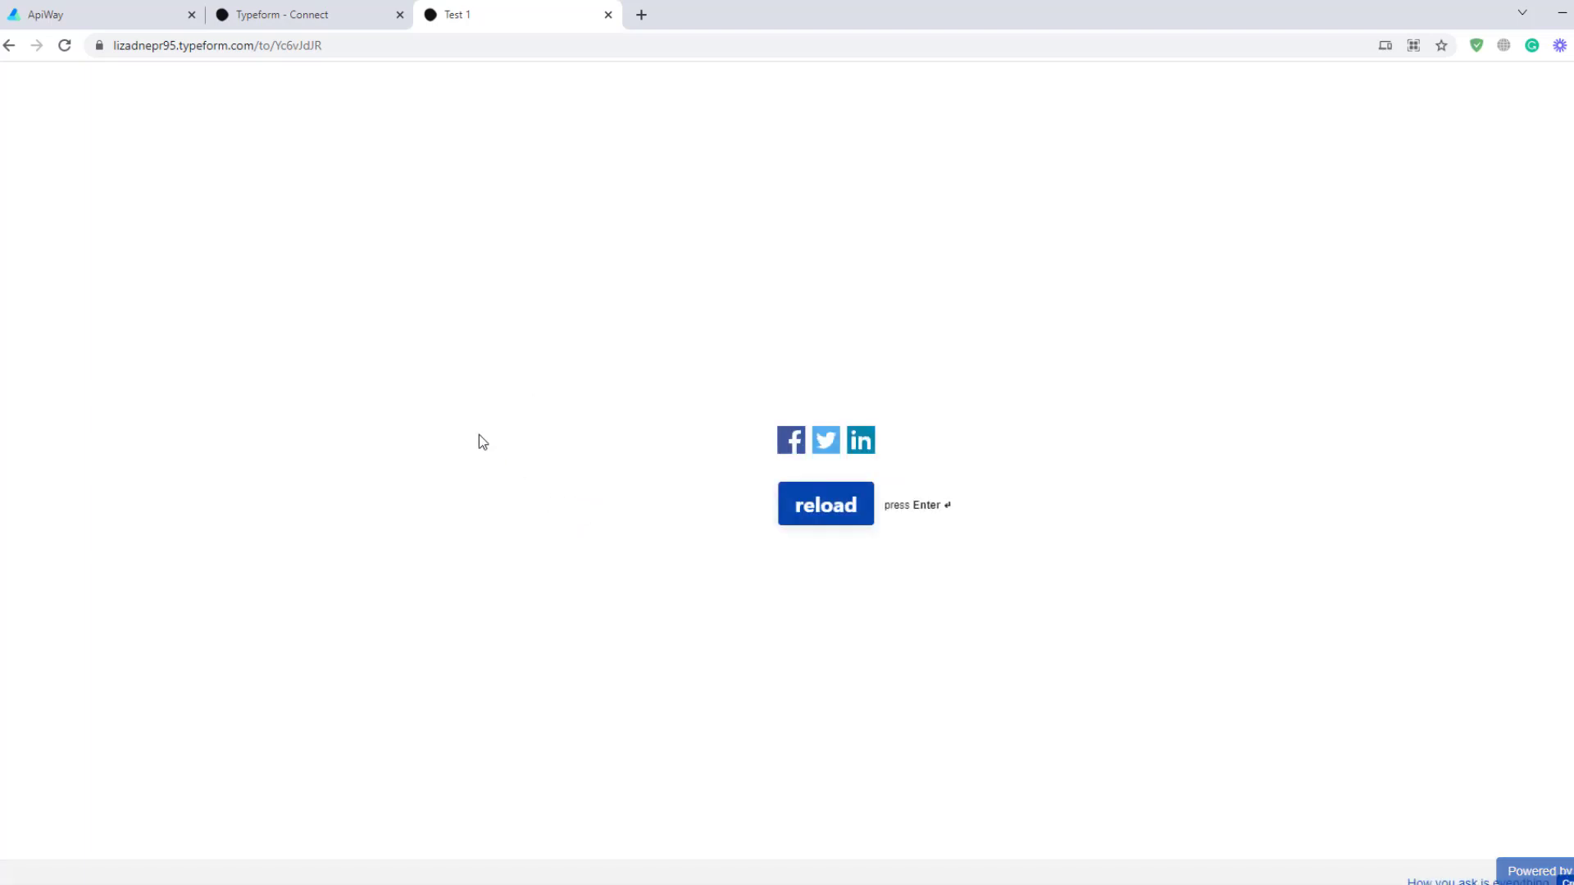
Return to ApiWay, check the trigger's transmitted fields and choose Discord as the action service
left_click(30, 4)
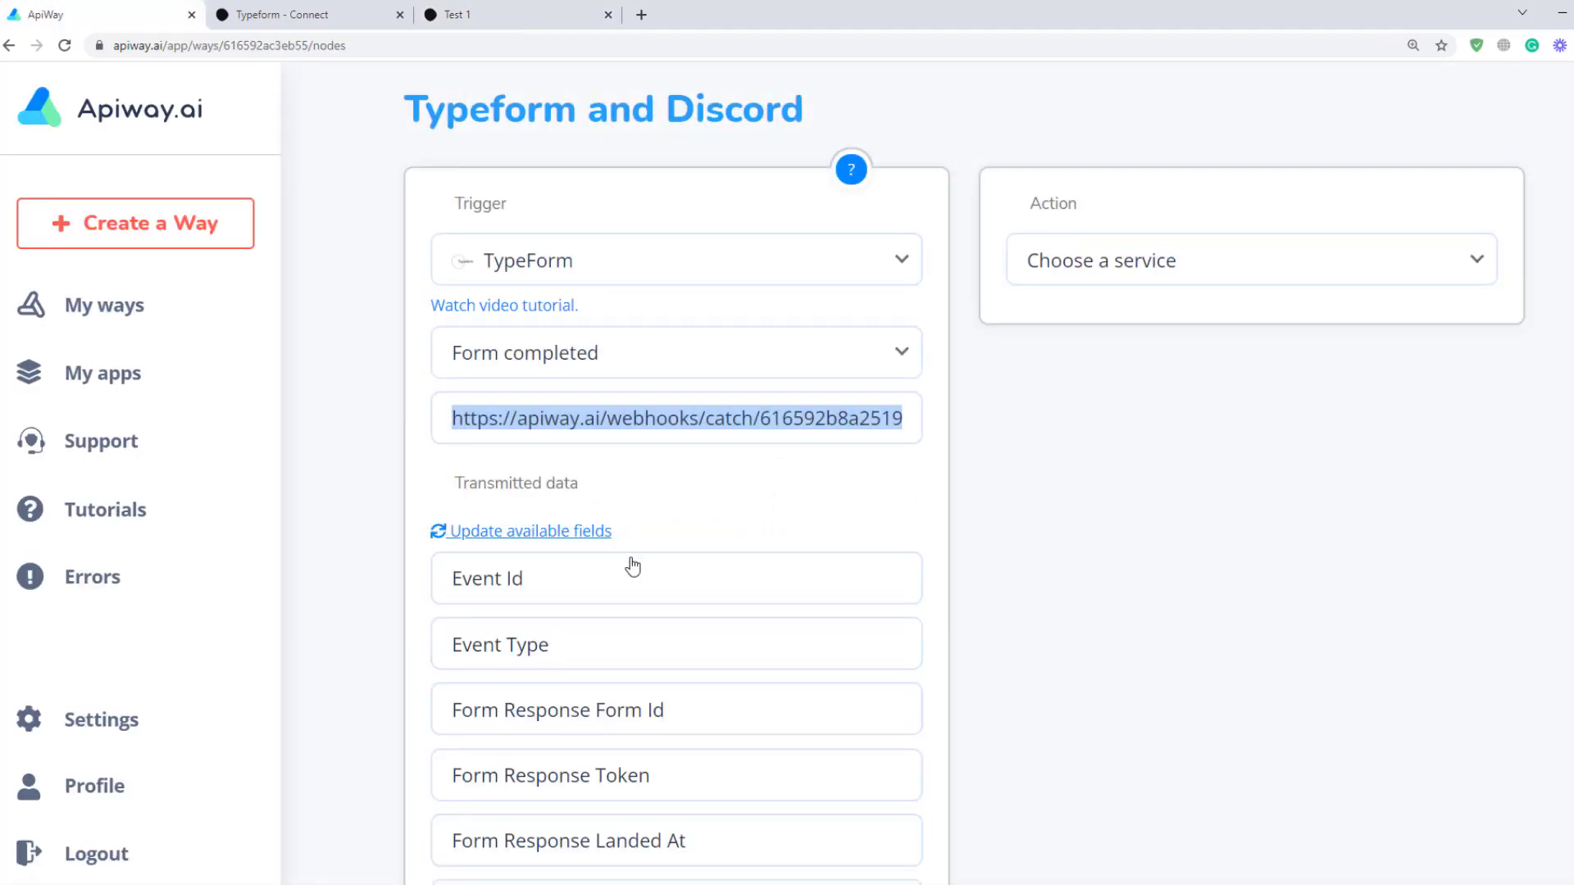
scroll(531, 590, "down", 1)
scroll(531, 592, "down", 2)
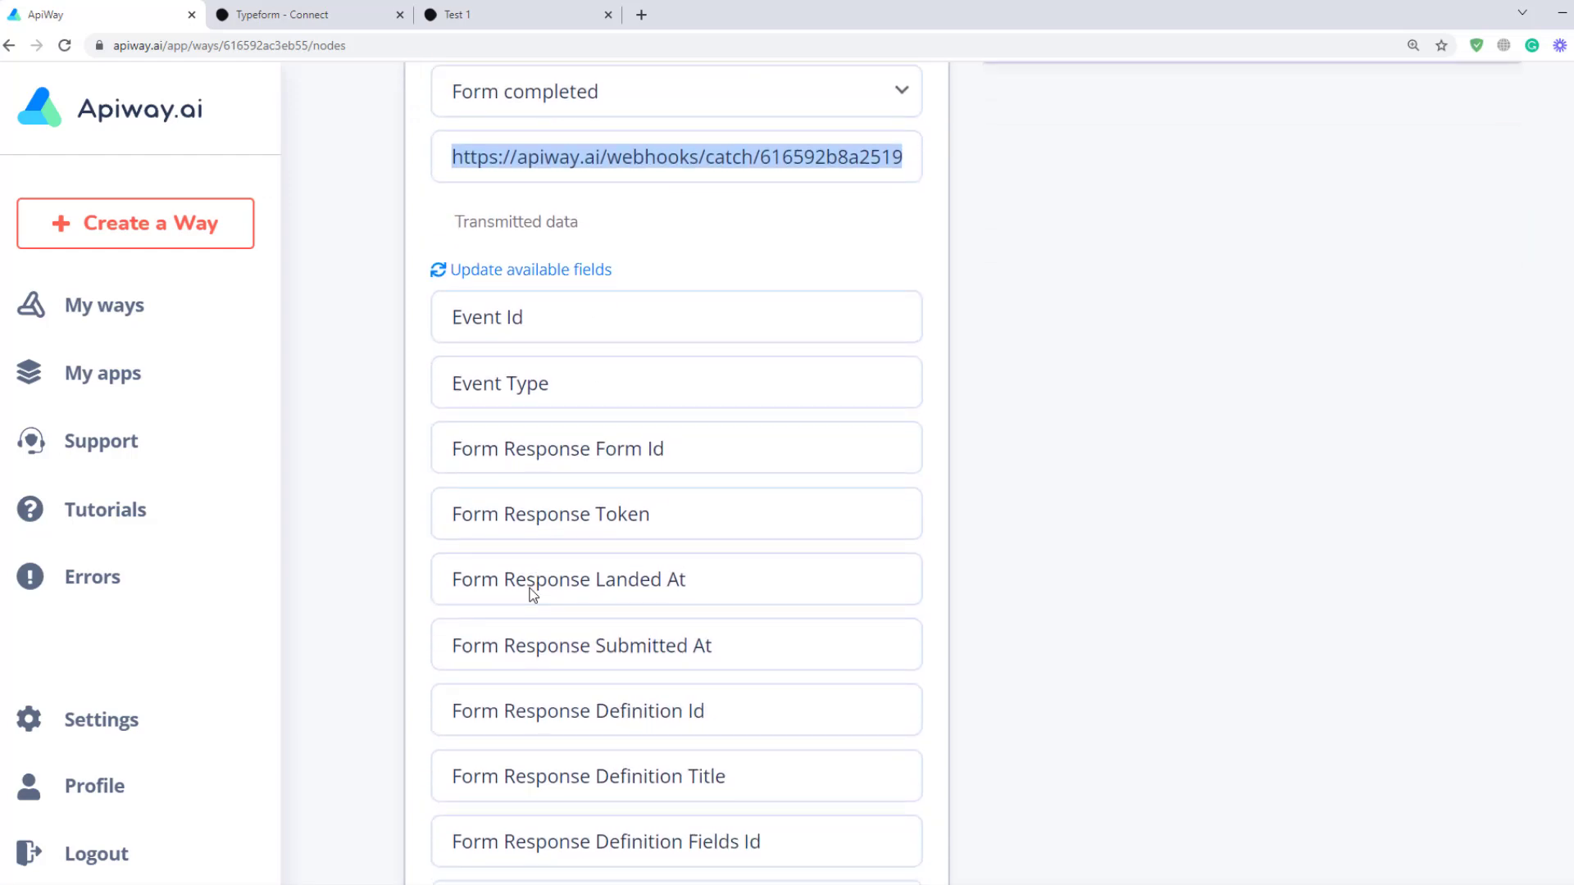
scroll(961, 527, "up", 4)
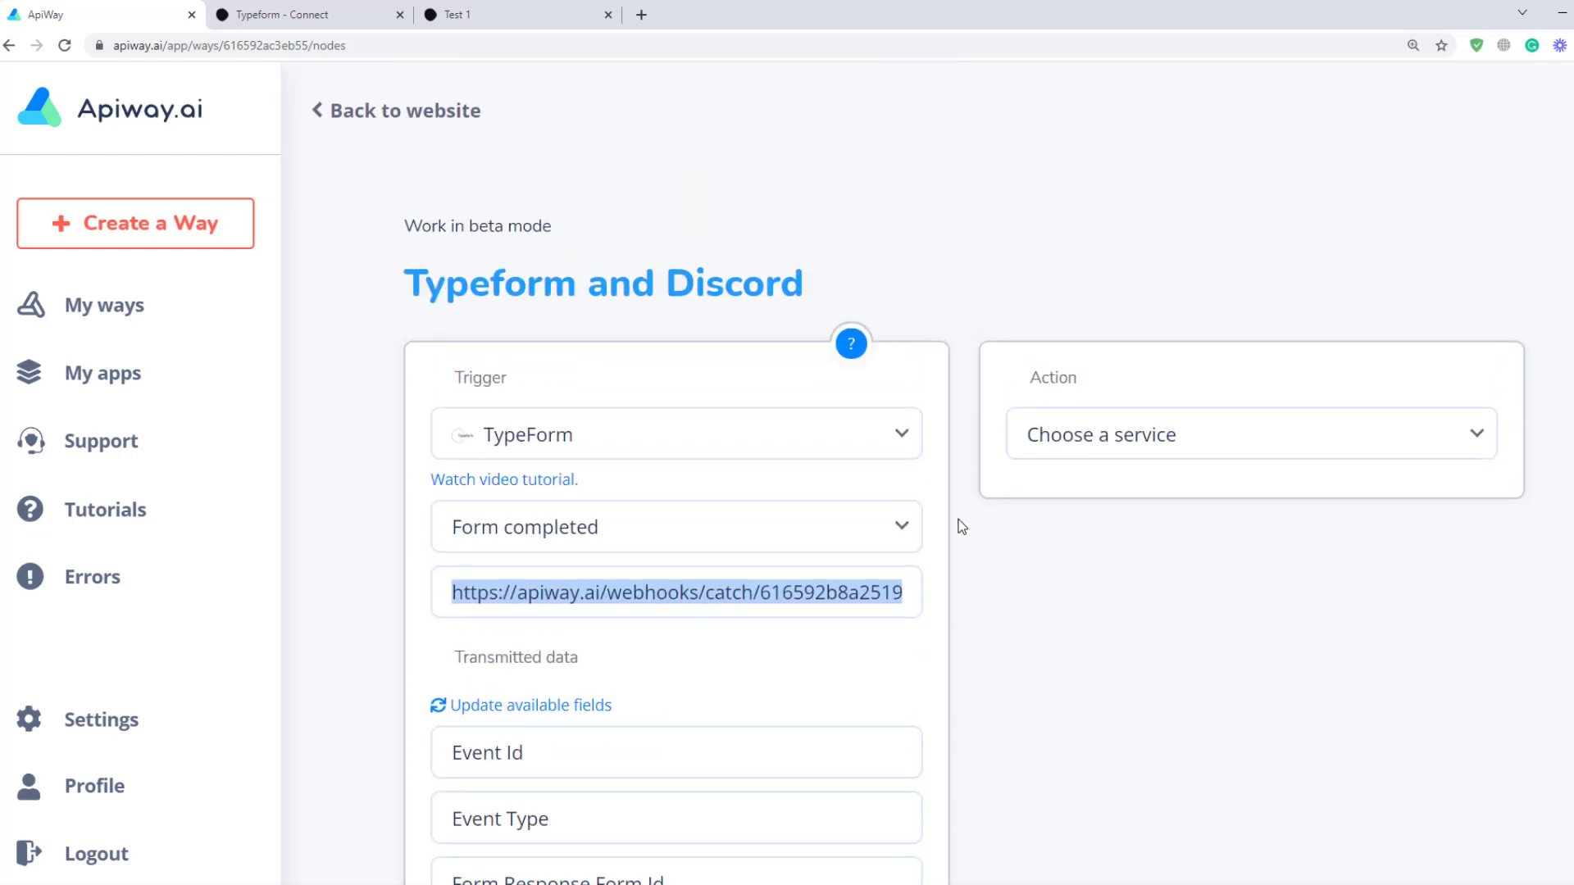
left_click(1190, 459)
left_click(1136, 543)
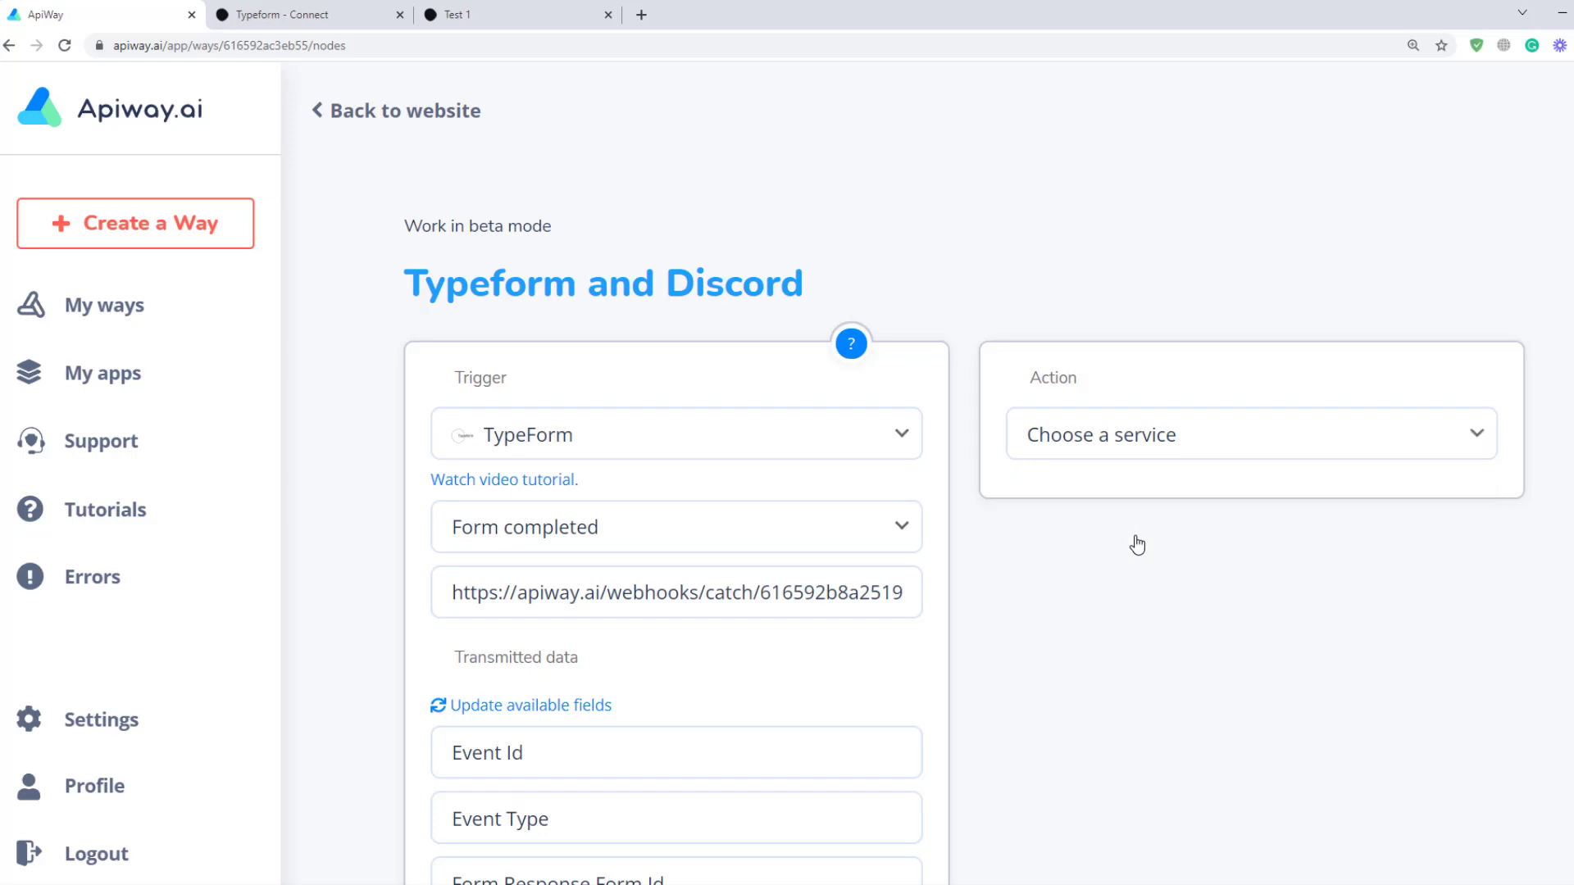
Set the Discord action to Send Channel Message and test its connection
scroll(1136, 543, "down", 2)
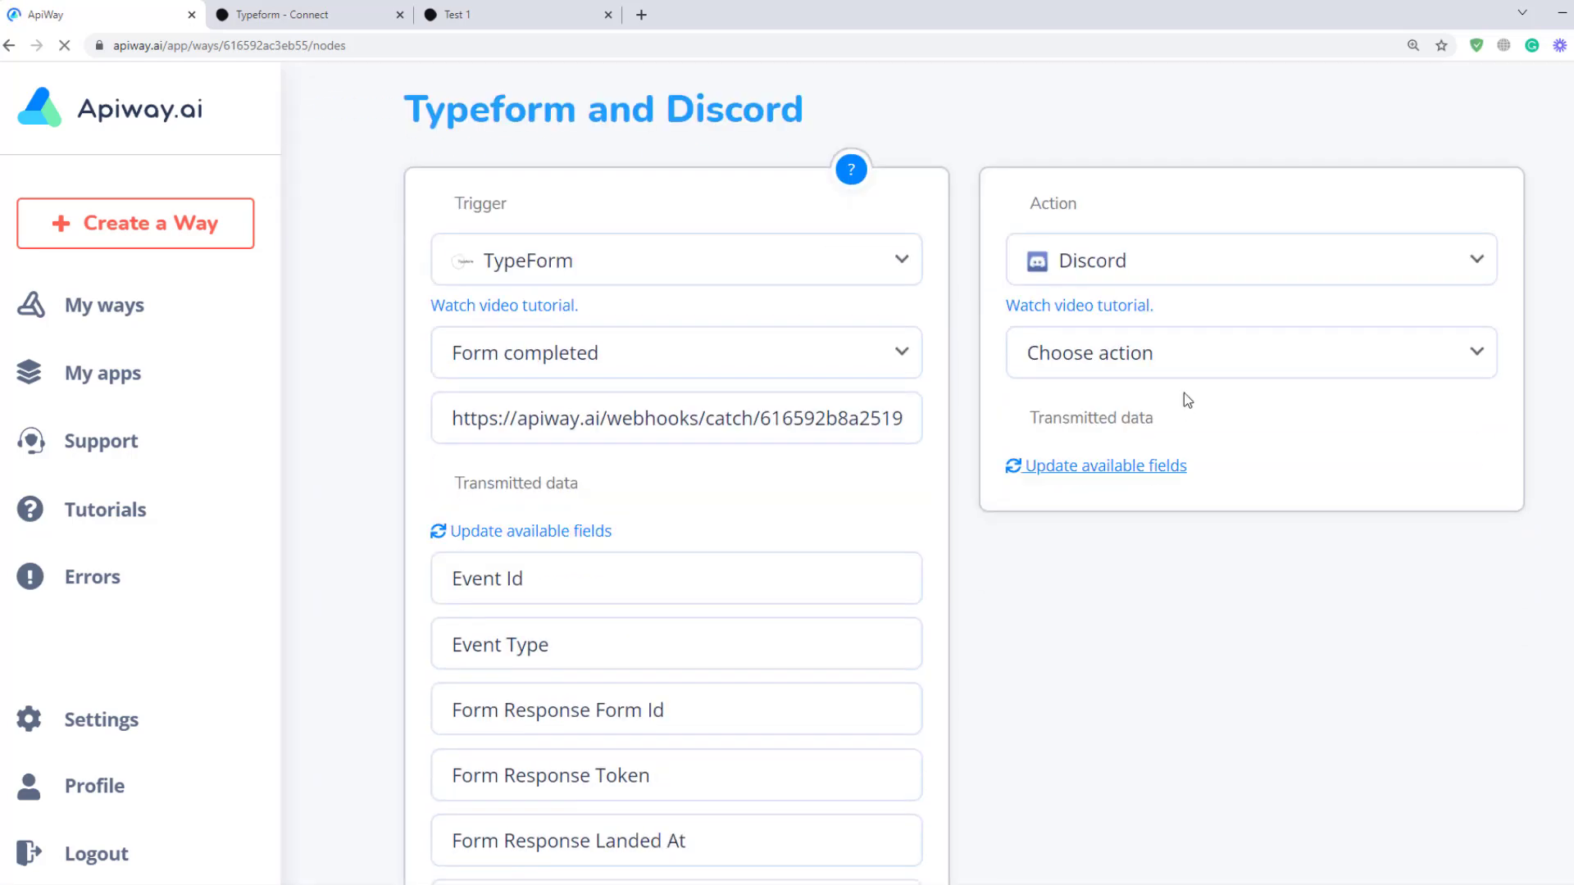
left_click(1183, 360)
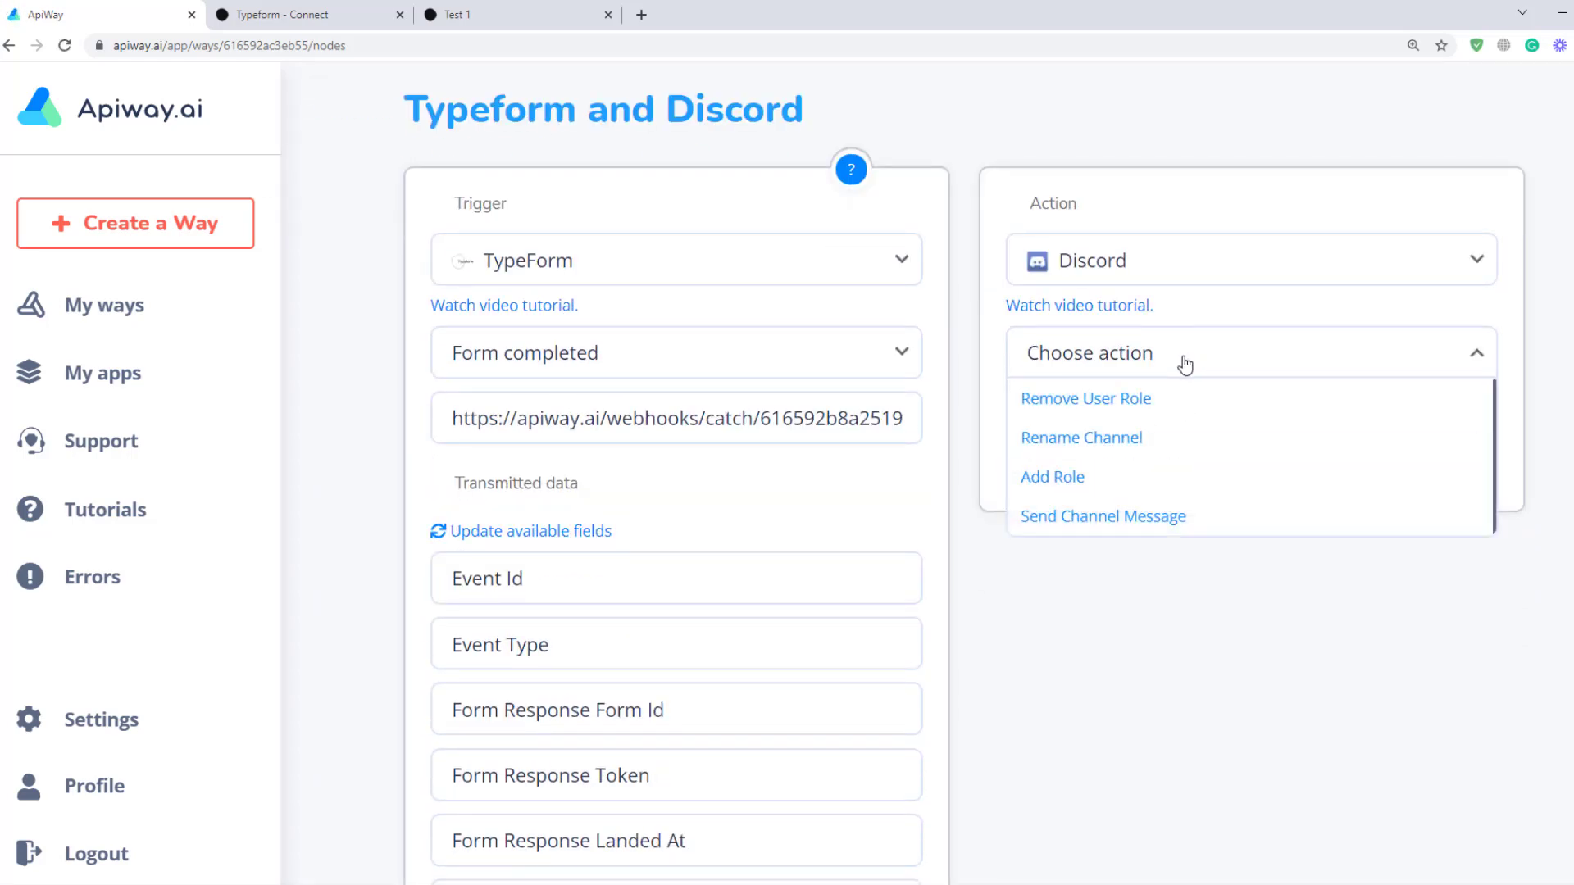
left_click(1120, 525)
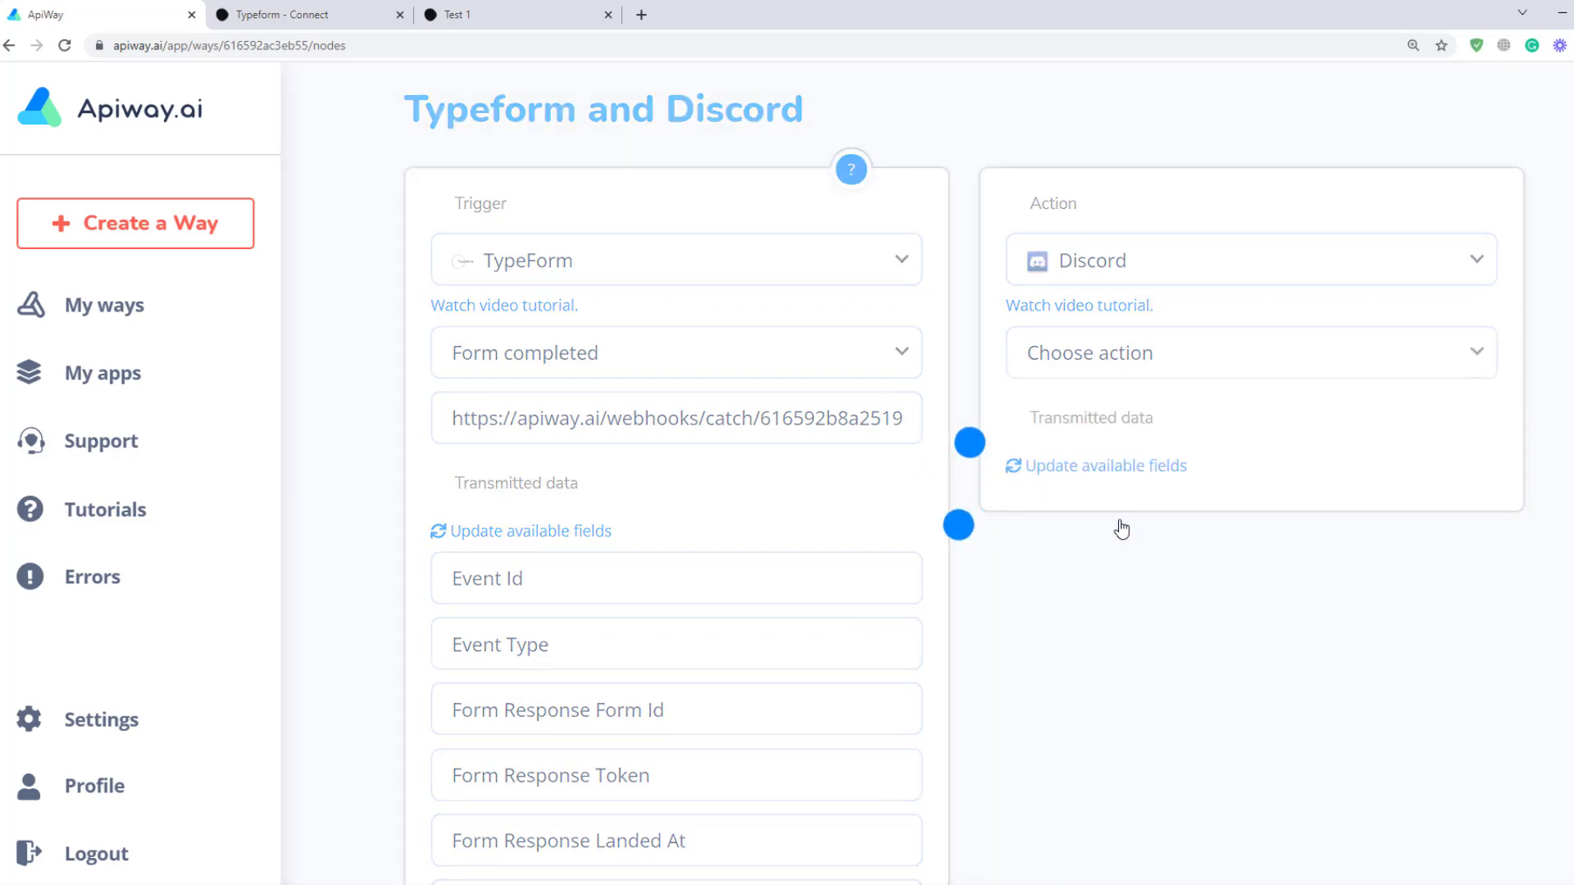
left_click(1067, 423)
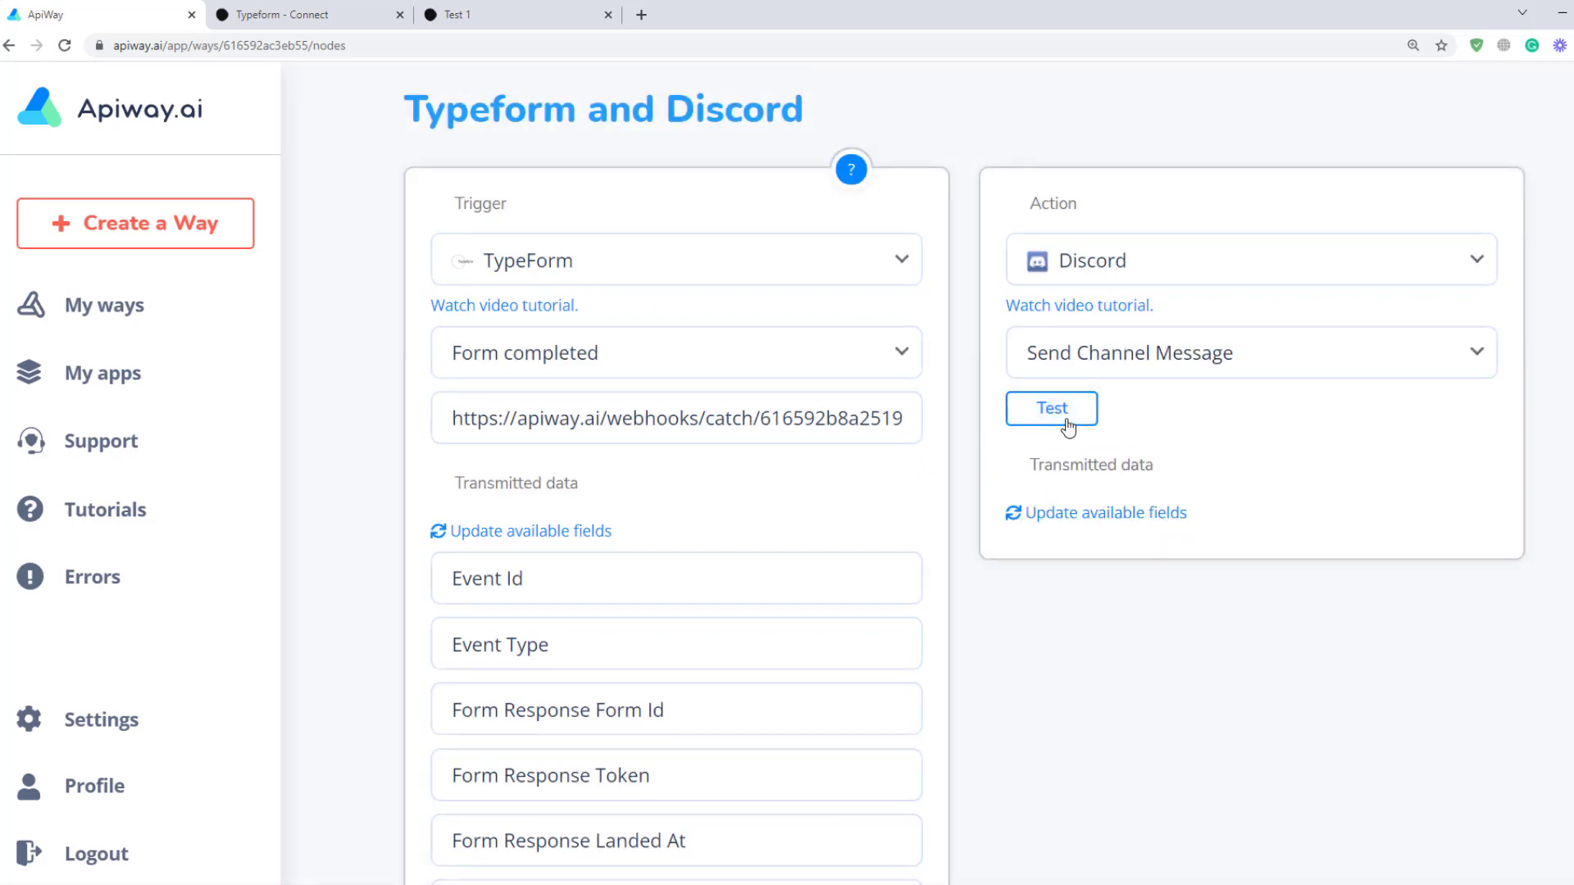
scroll(1069, 425, "down", 2)
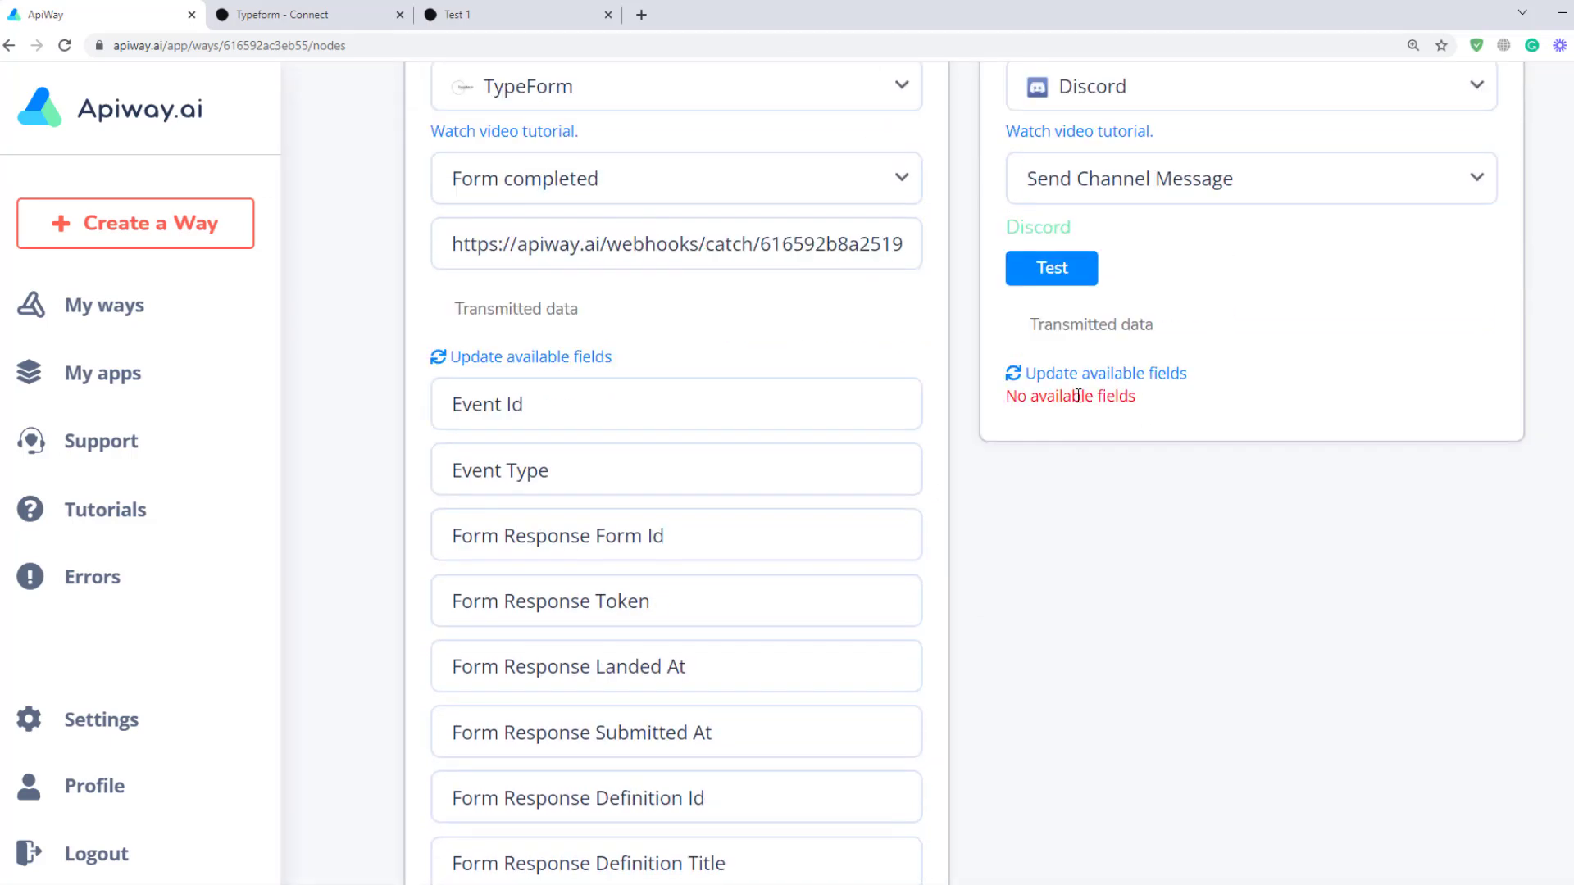
Update the available fields of the Discord action and choose test-channel as the channel
left_click(1084, 382)
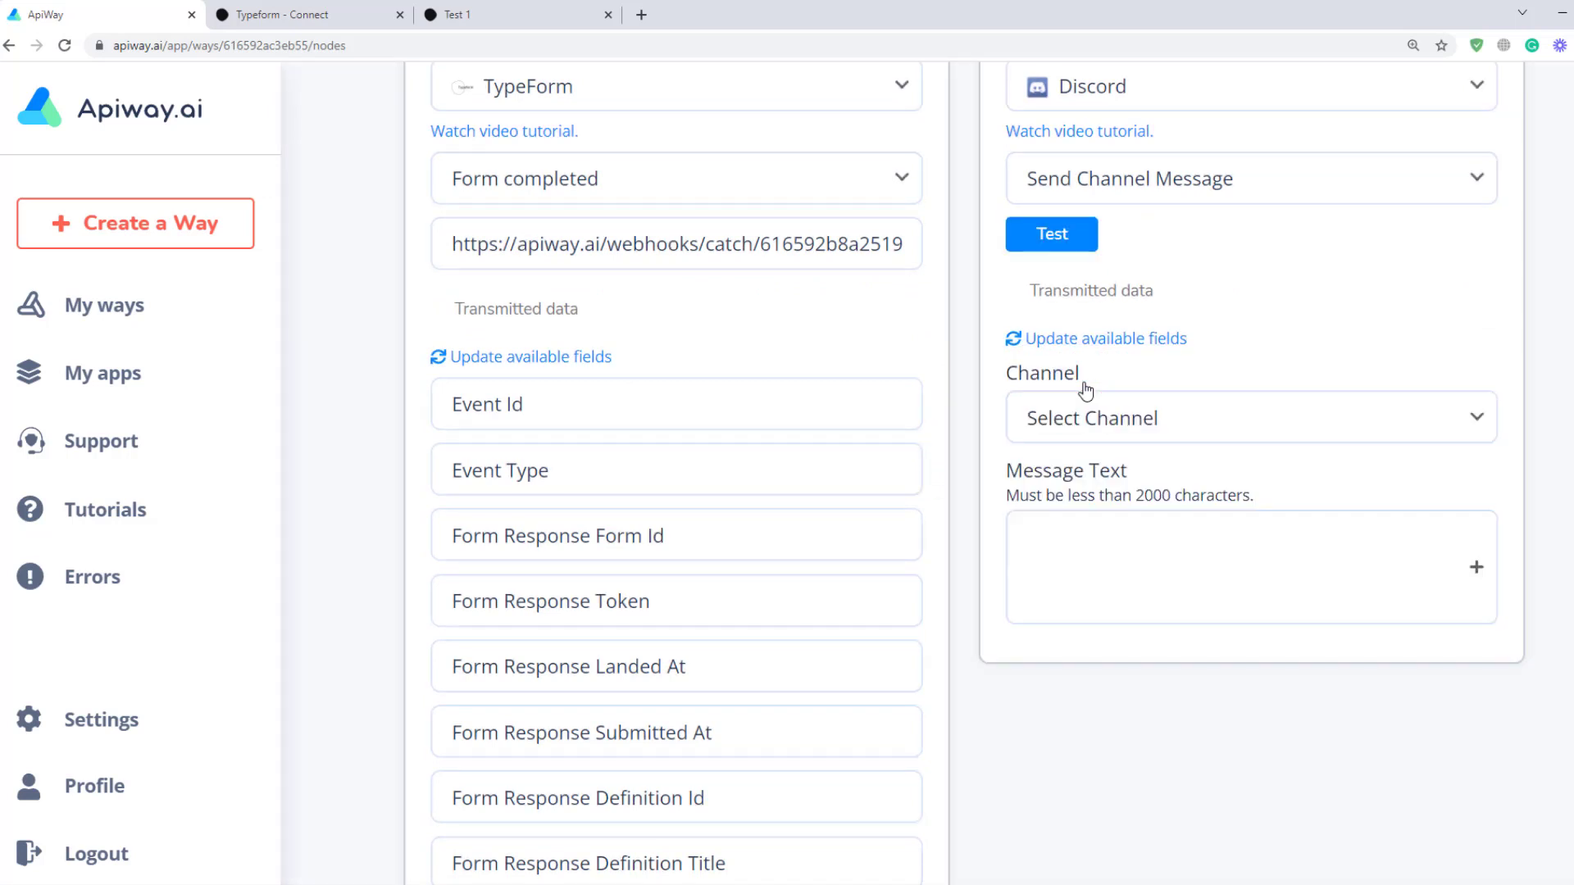
left_click(1247, 439)
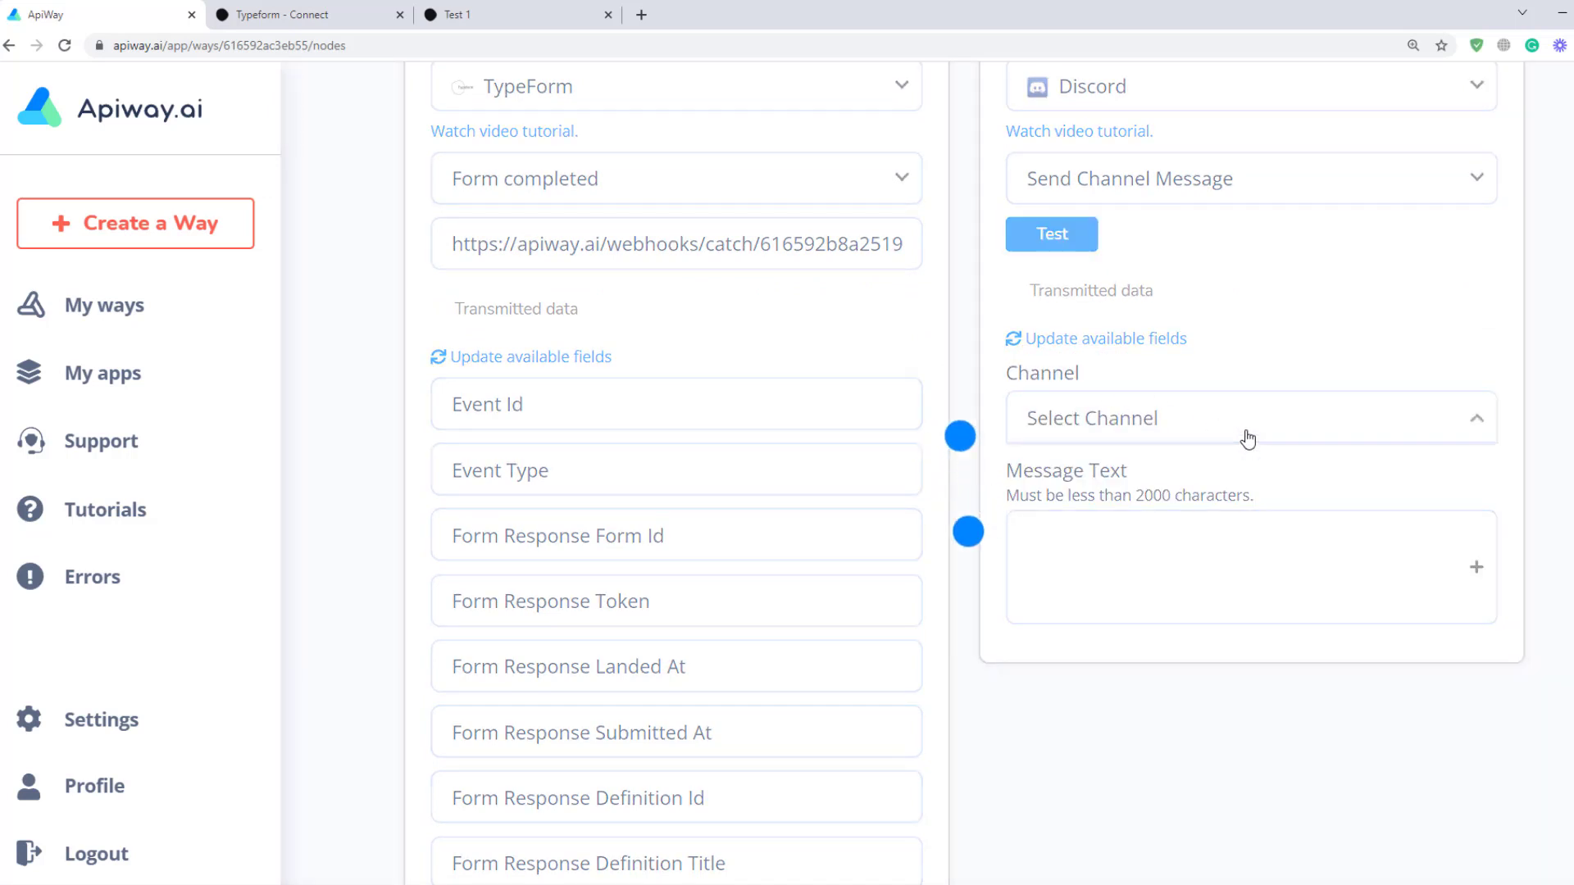
left_click(1124, 466)
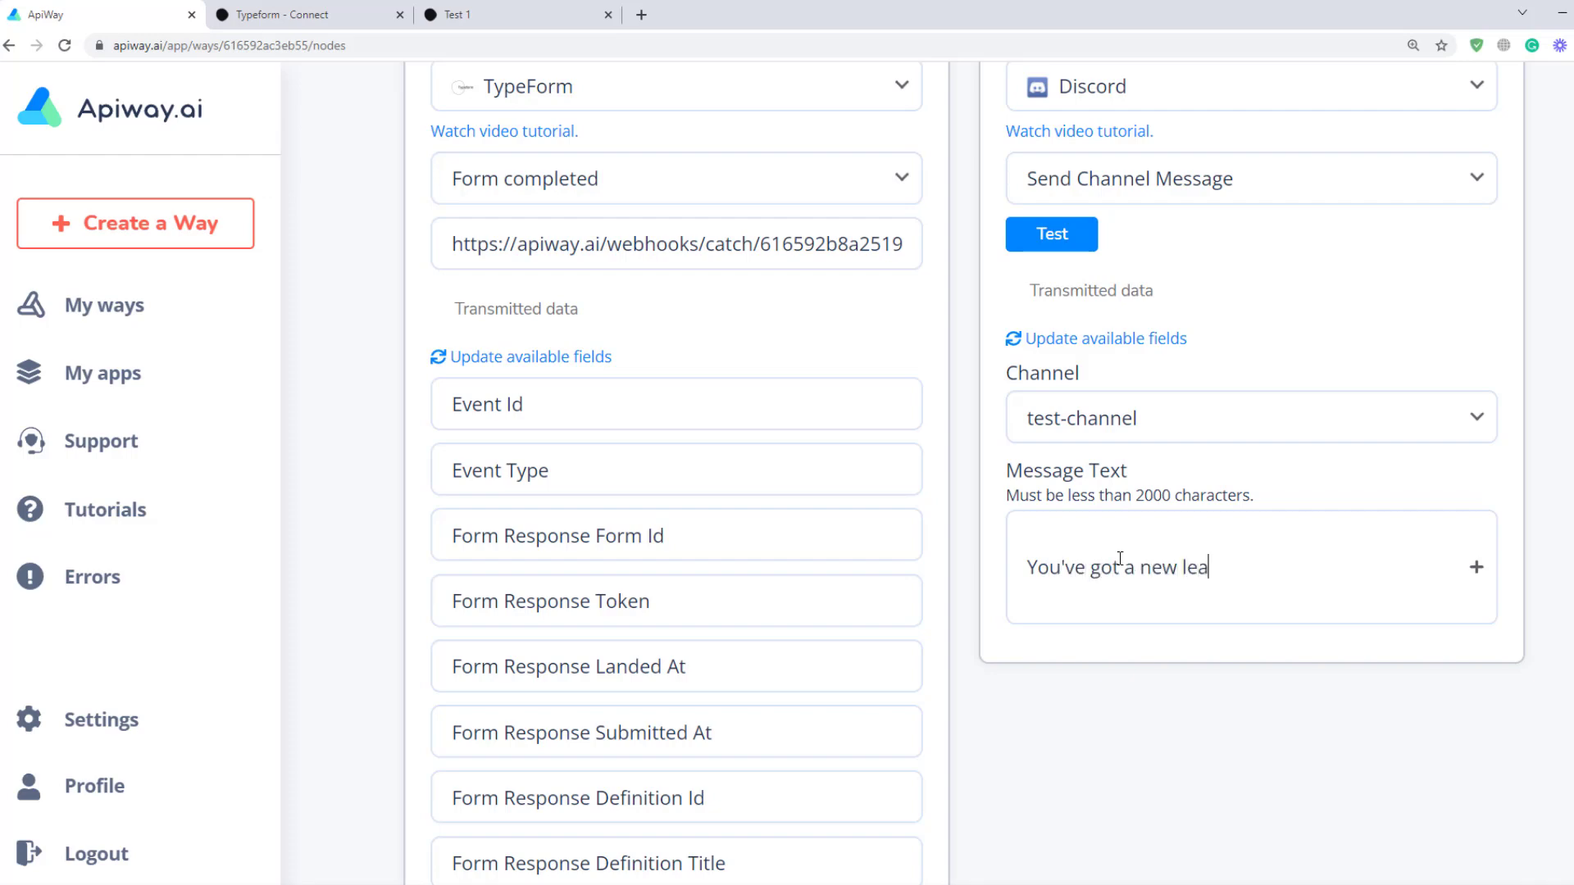
Write "You've got a new lead!" in the message text and insert the Form Response Answers Text field on a new line
type("!")
key("Return")
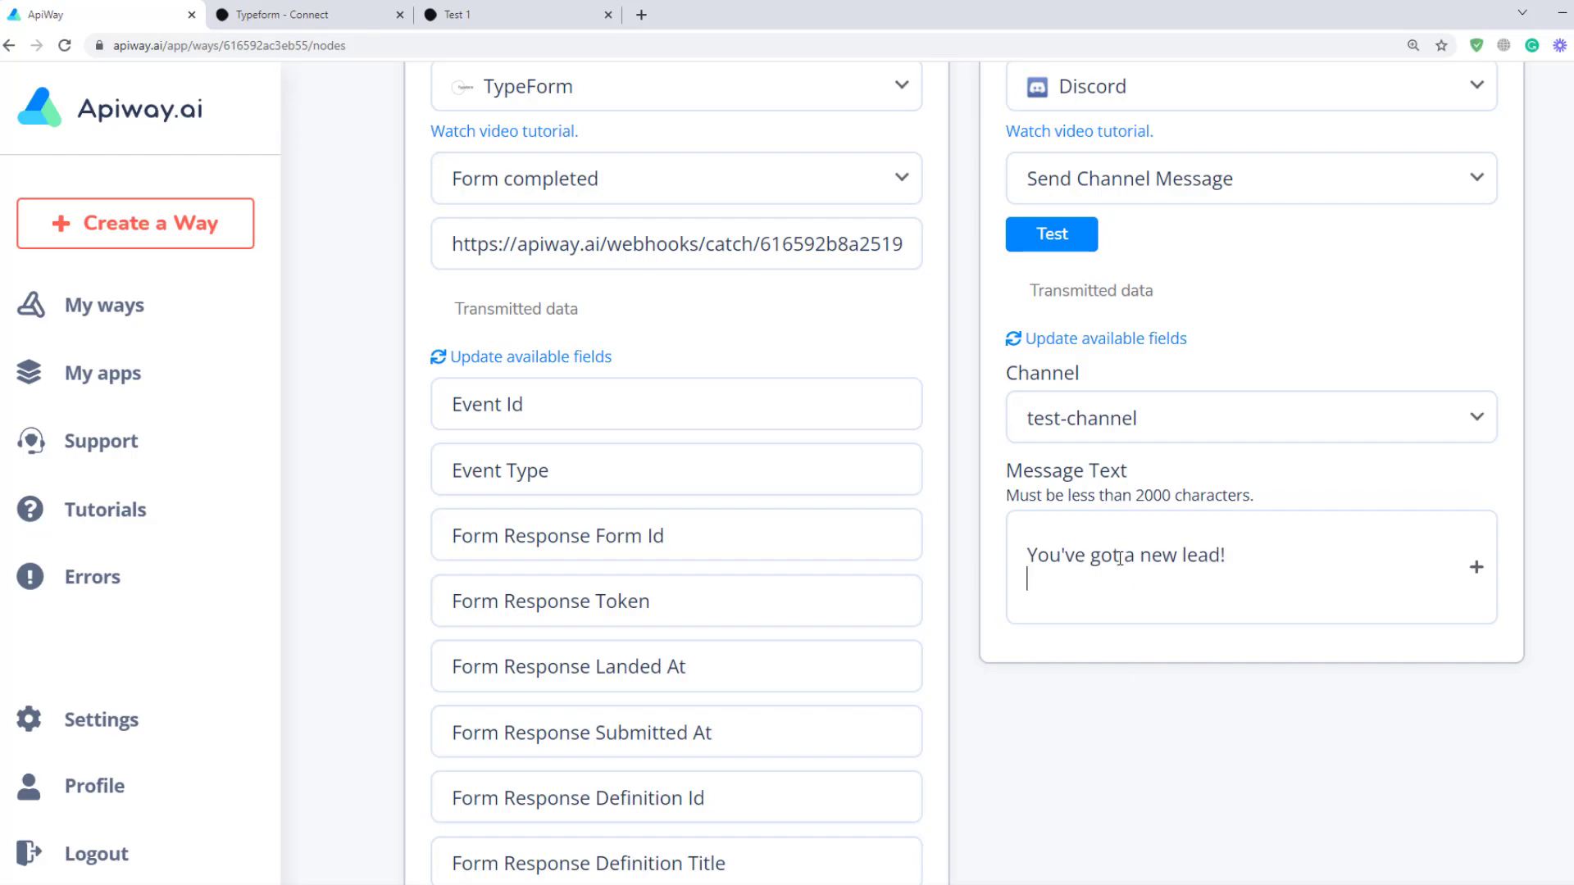
left_click(1477, 569)
scroll(1287, 684, "down", 3)
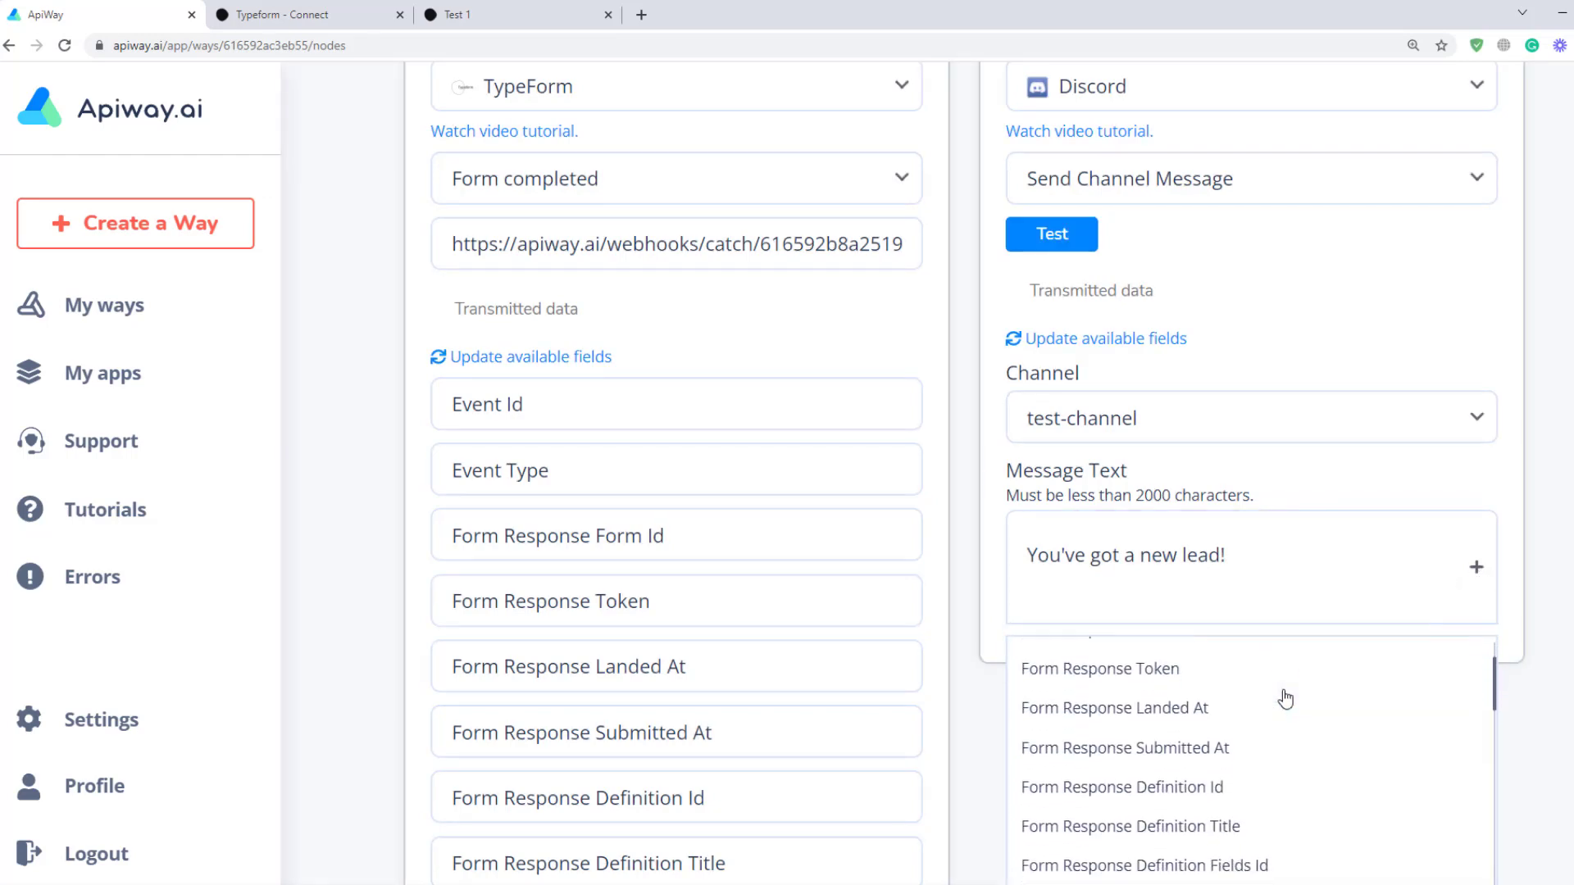
scroll(1285, 698, "down", 5)
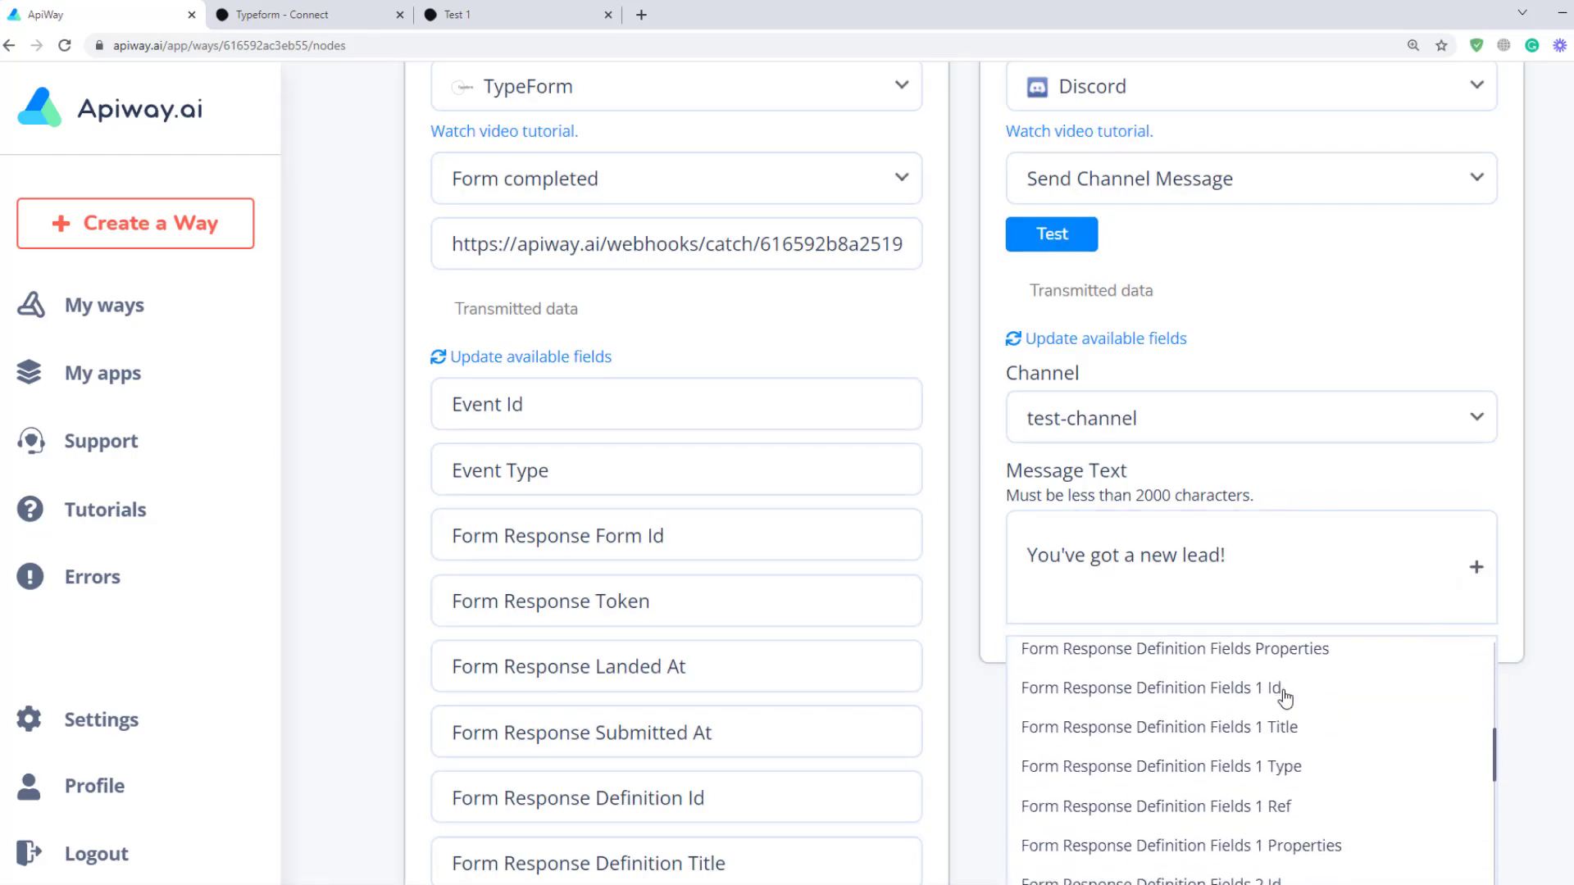
scroll(1285, 698, "down", 5)
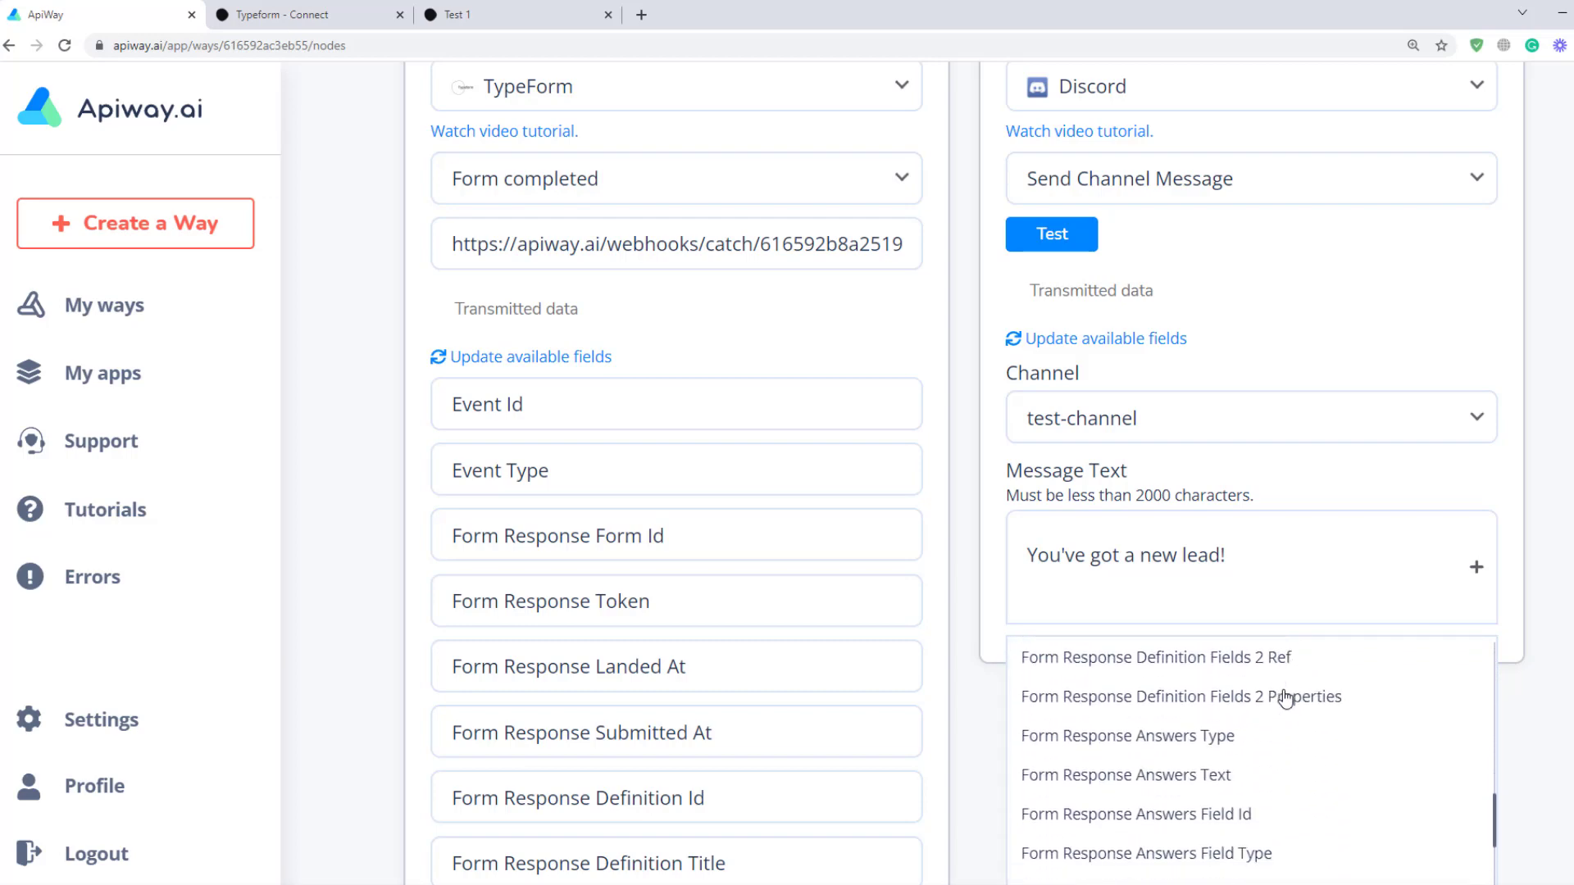
left_click(1205, 737)
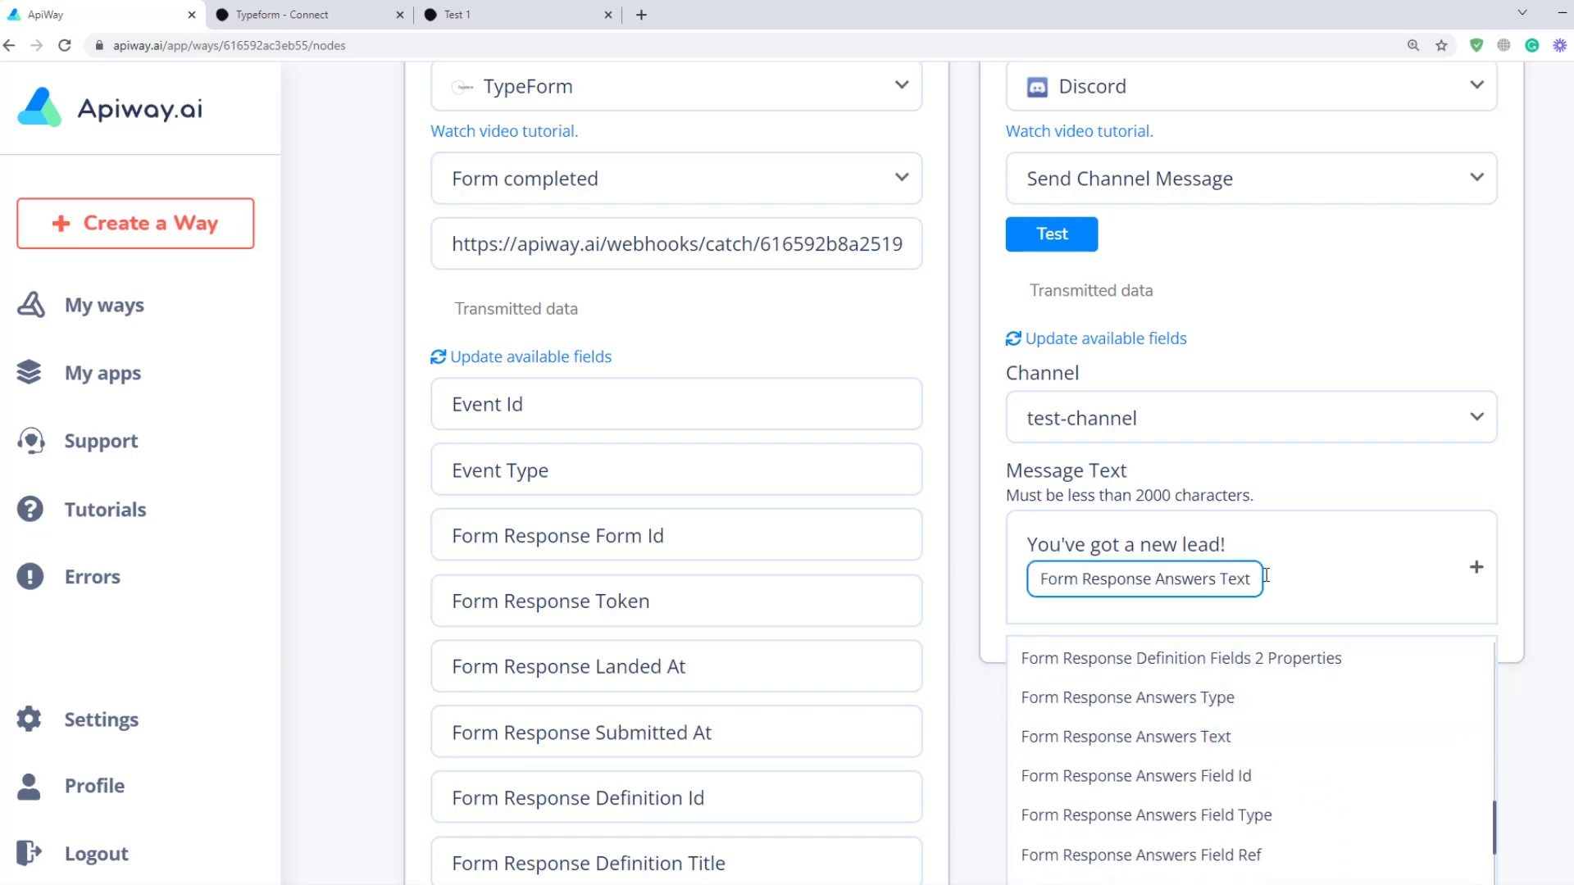
Add the Form Response Answers 1 Email and Form Response Answers 2 Phone Number fields to the message text, each on its own line
left_click(1476, 569)
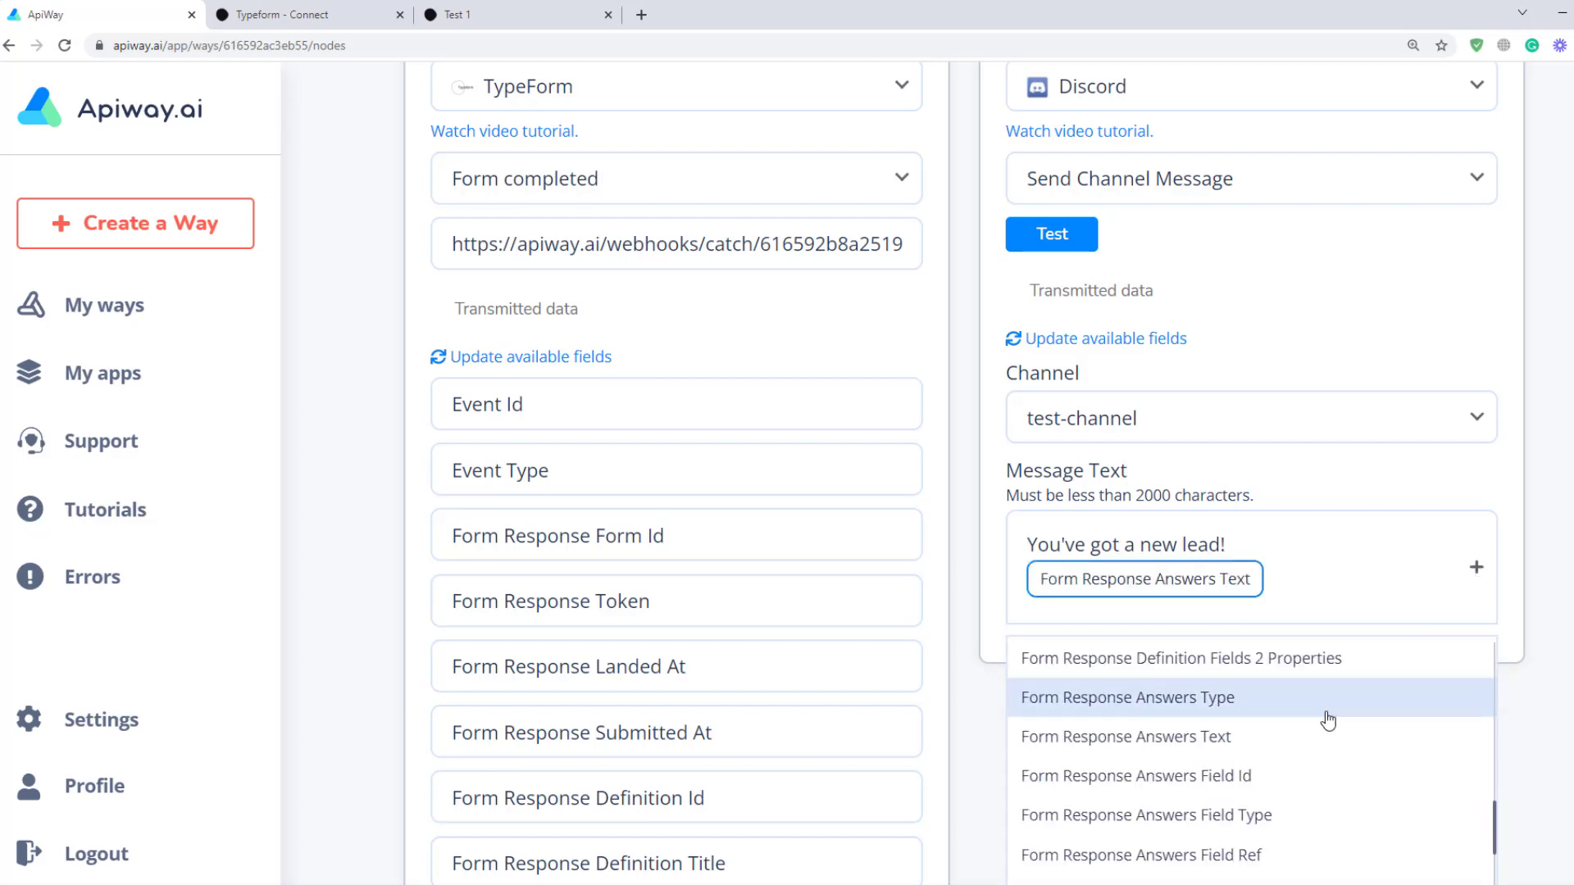
scroll(1329, 721, "down", 2)
scroll(1324, 729, "down", 3)
scroll(1285, 738, "up", 2)
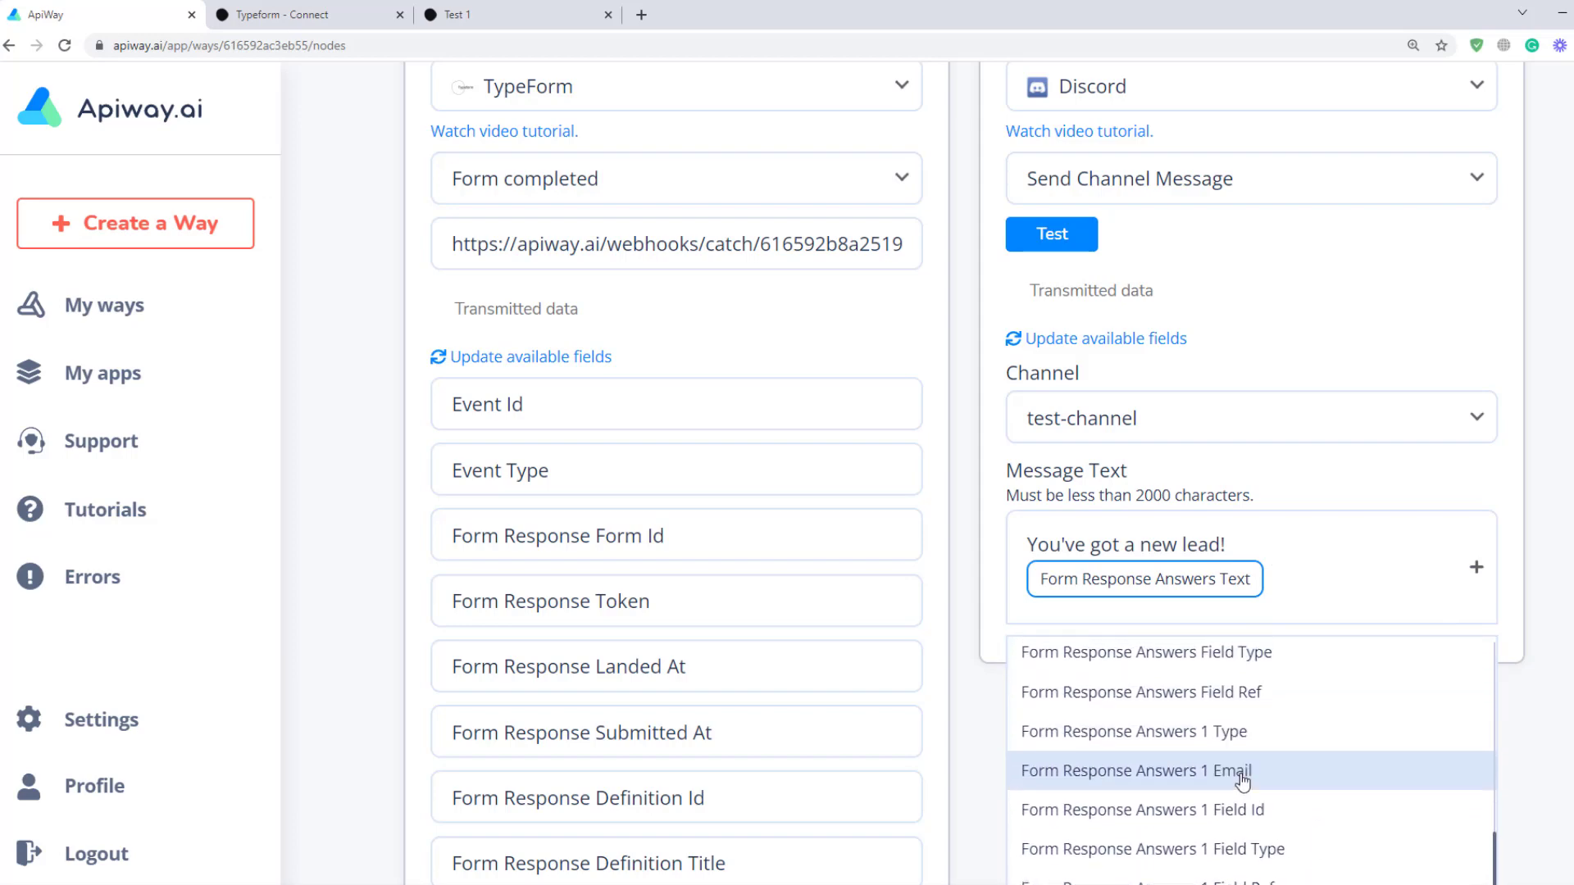
left_click(1240, 771)
left_click(1349, 616)
key("Return")
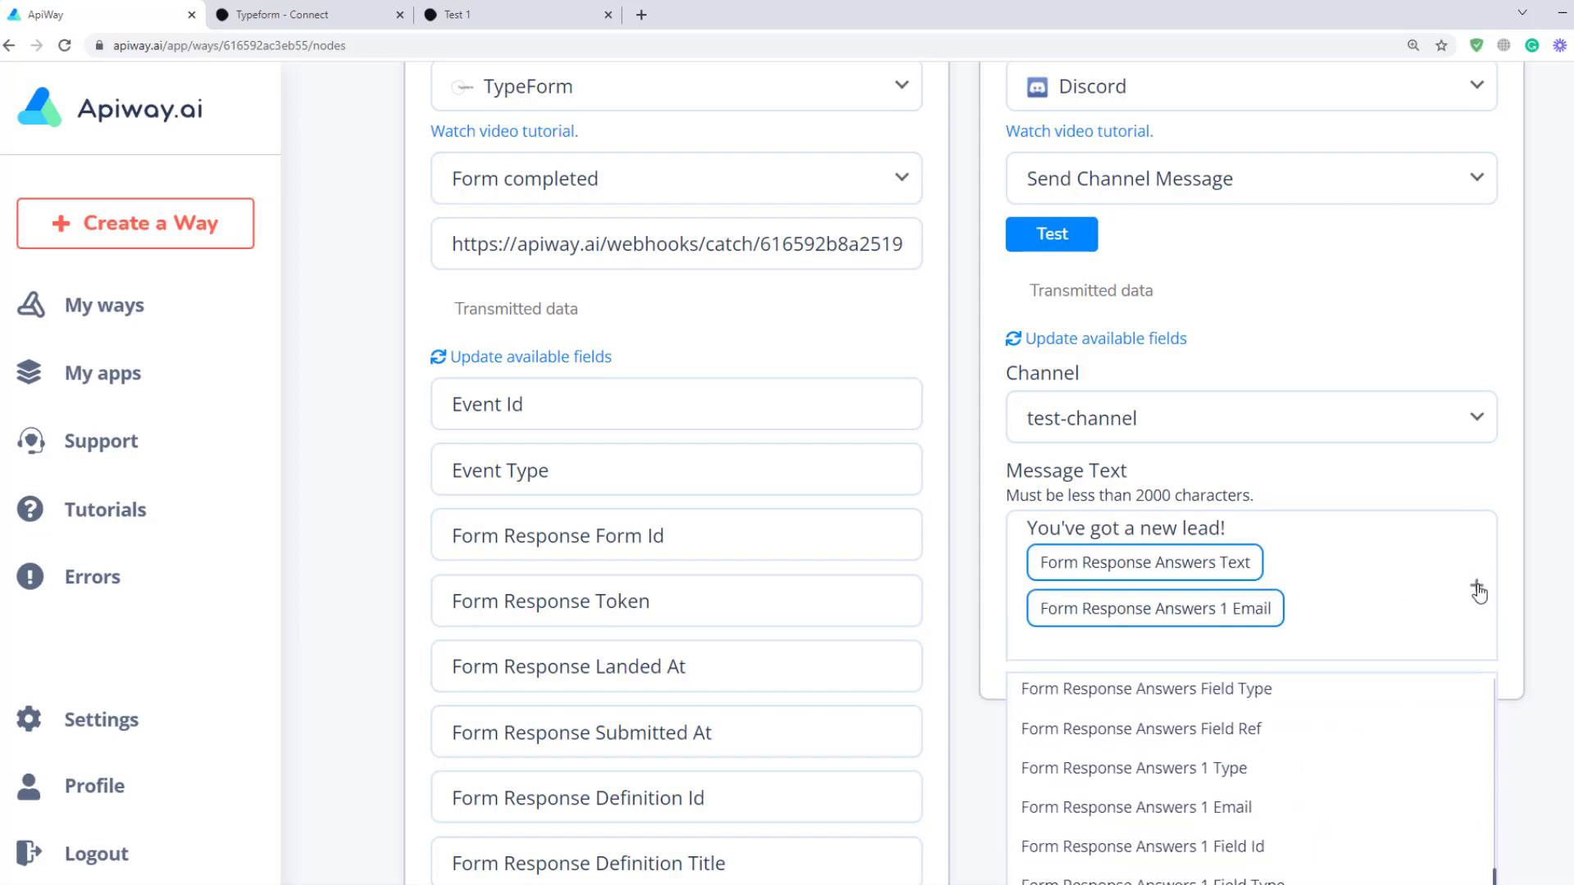
scroll(1264, 779, "down", 5)
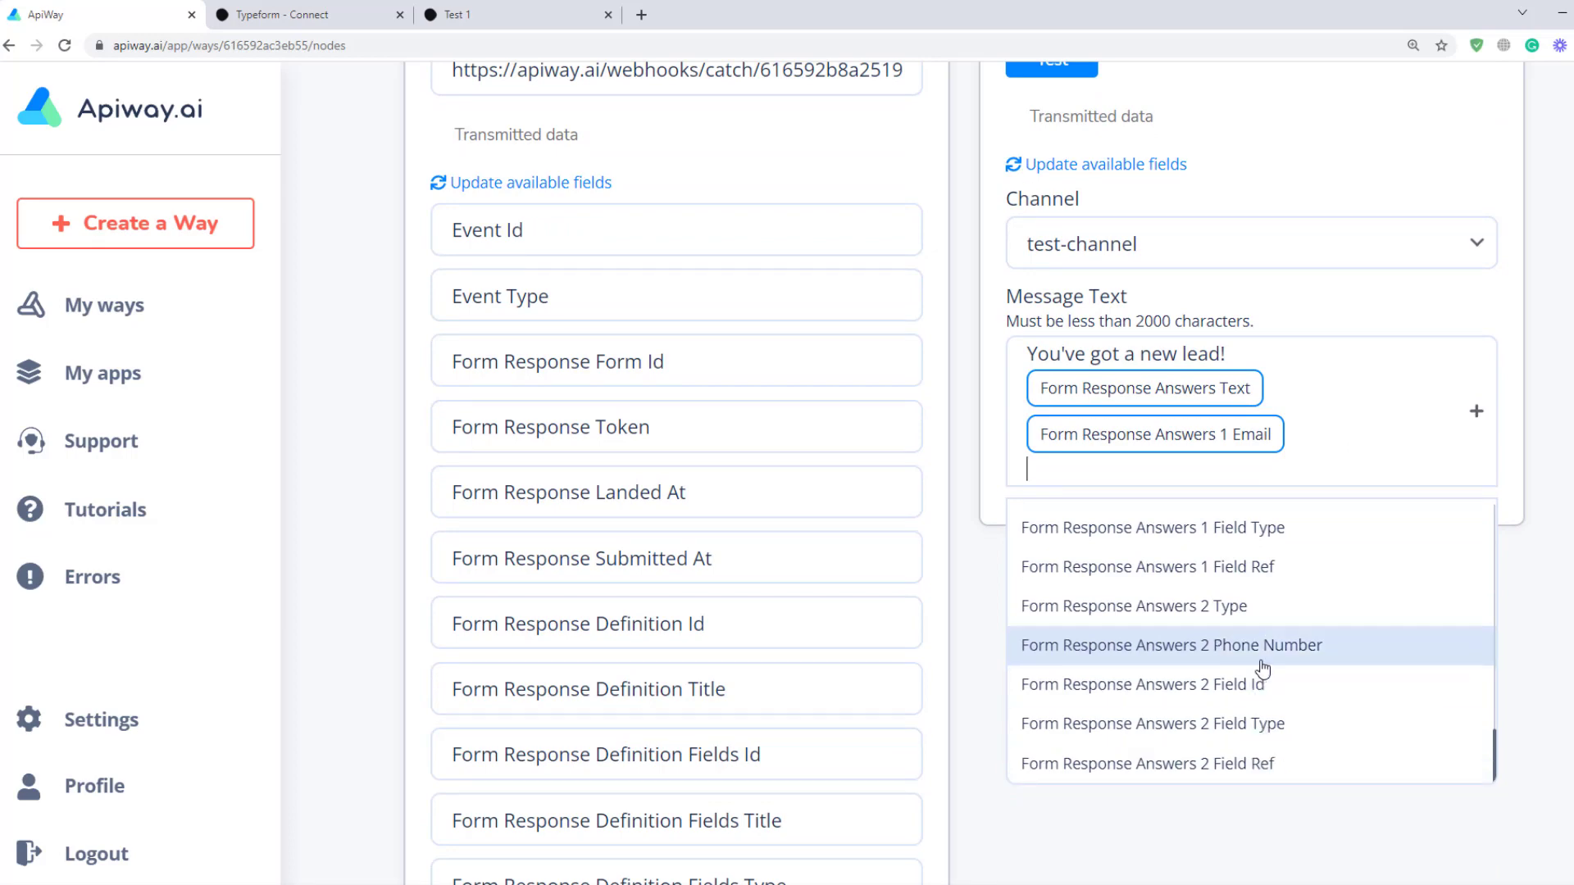
left_click(1244, 645)
left_click(1506, 600)
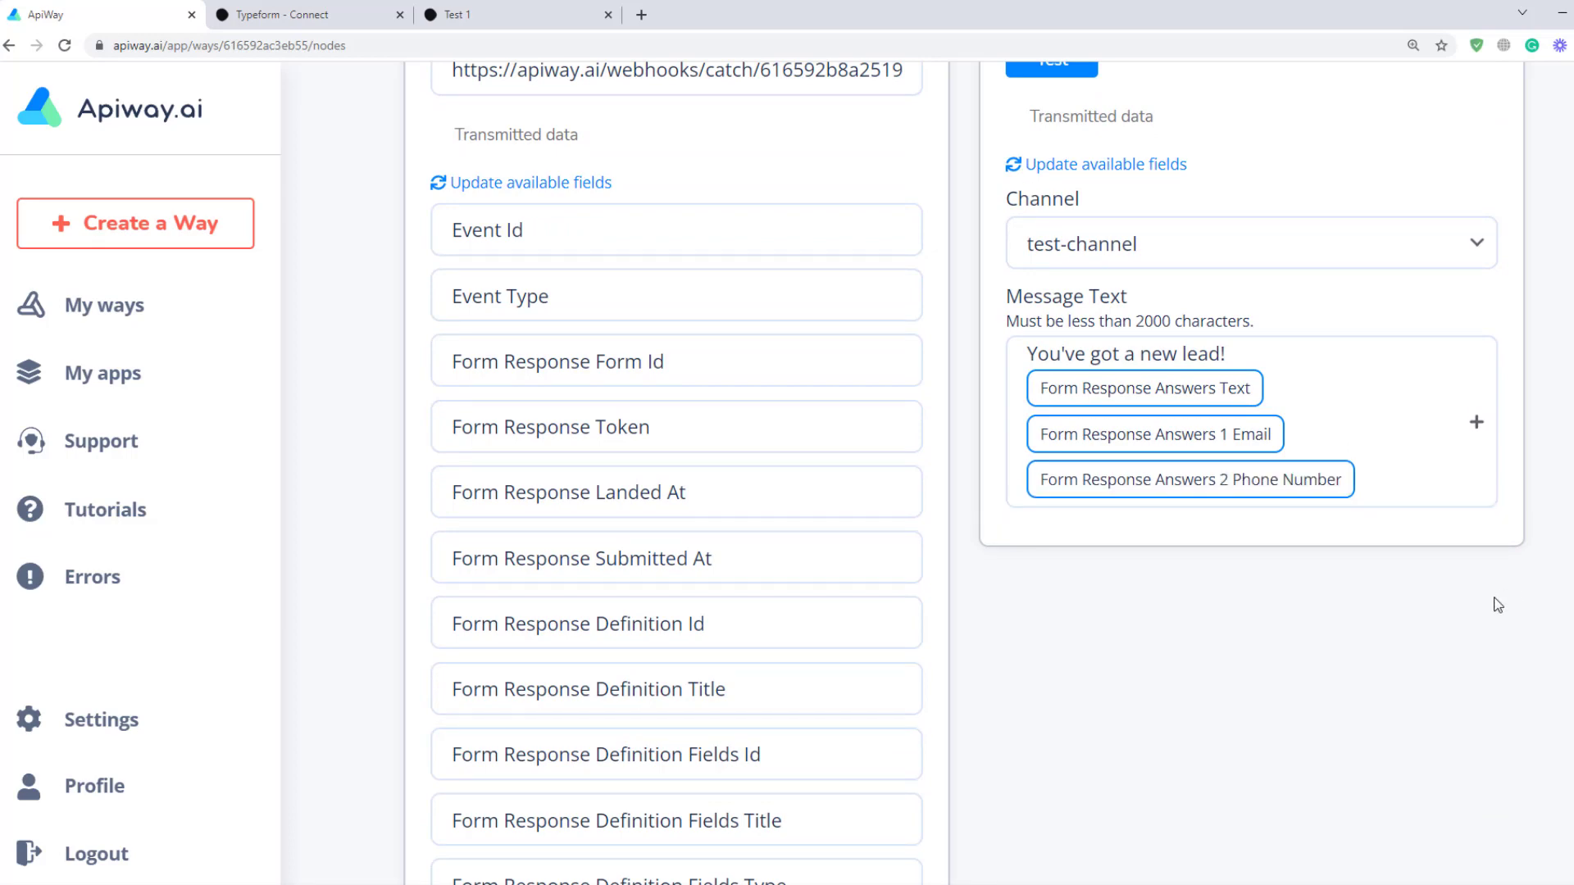
Test the Discord action and activate the Typeform and Discord integration
scroll(1154, 621, "up", 6)
left_click(1087, 596)
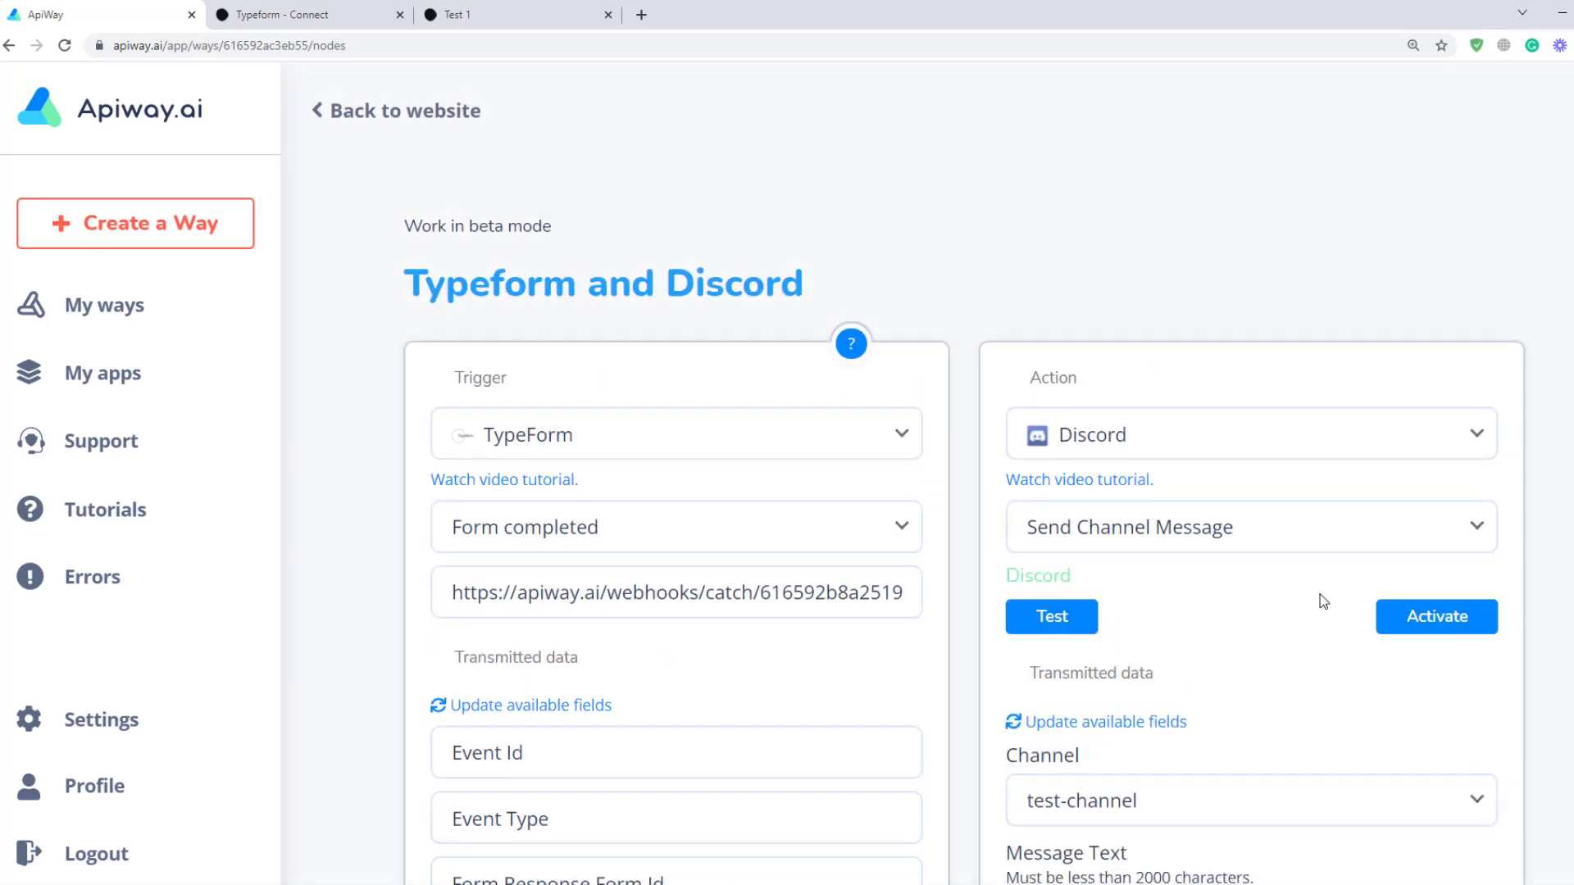
left_click(1436, 616)
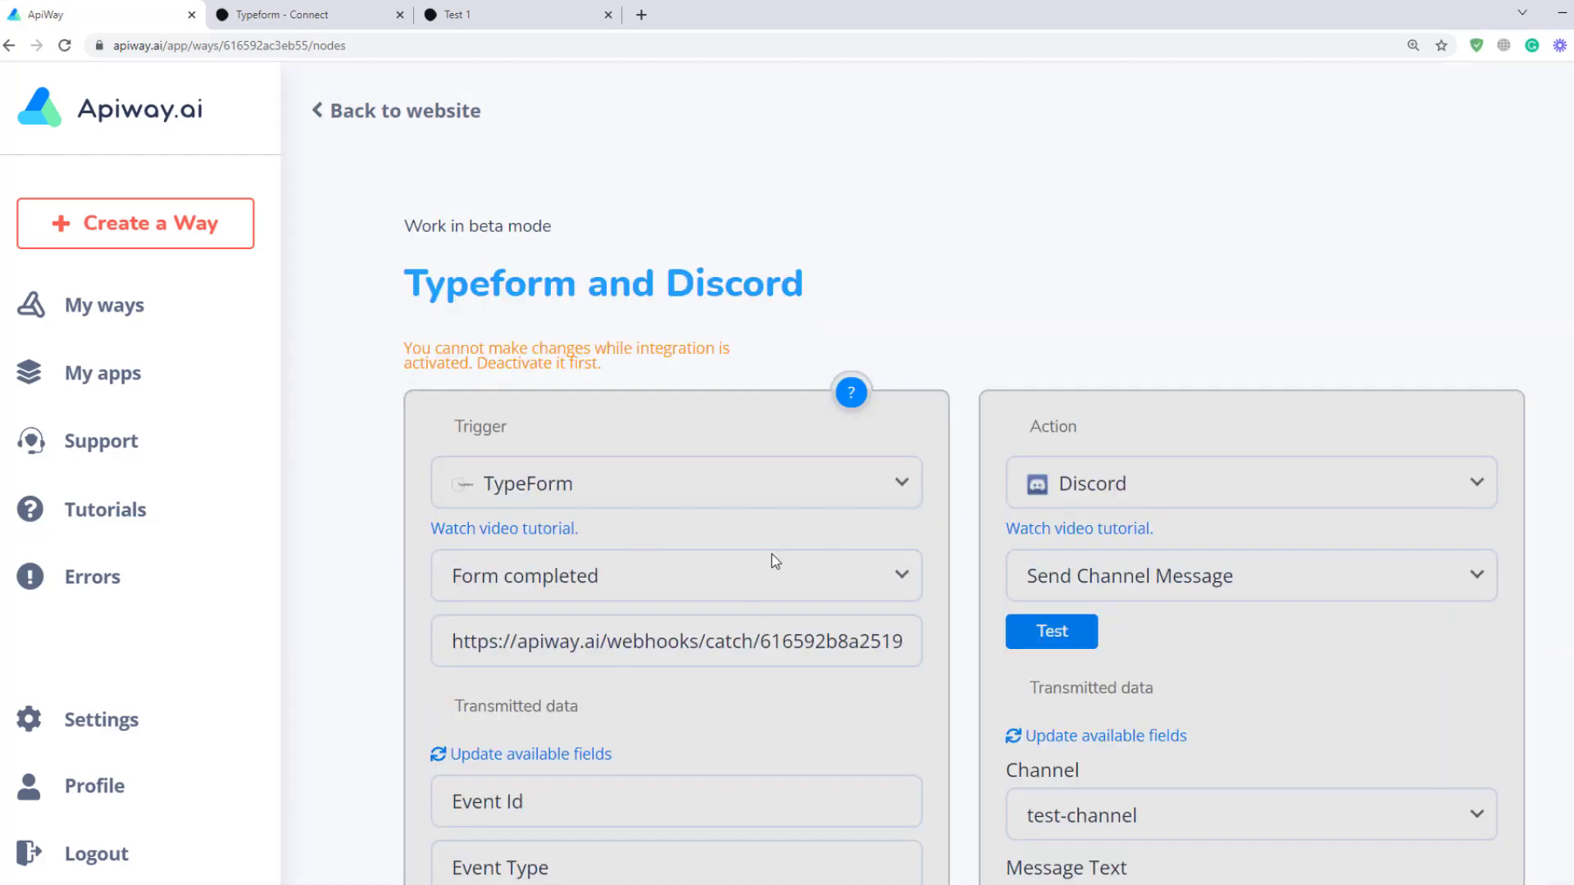
Deactivate the Typeform and Discord integration in the ways list and reactivate it after retesting its Discord action
left_click(136, 322)
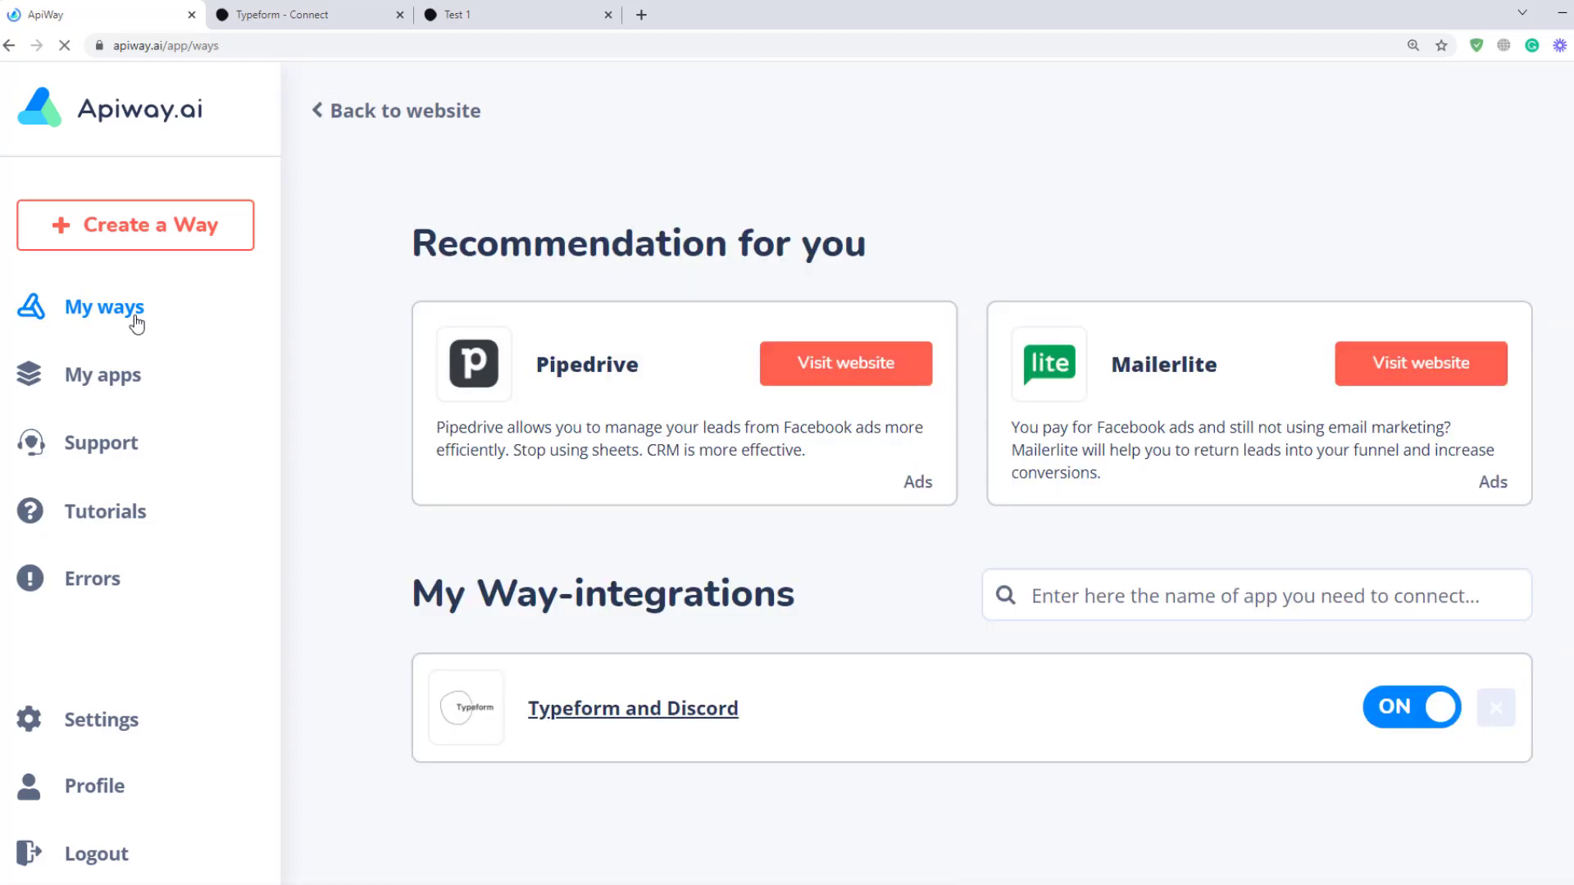
left_click(1406, 707)
scroll(695, 759, "down", 1)
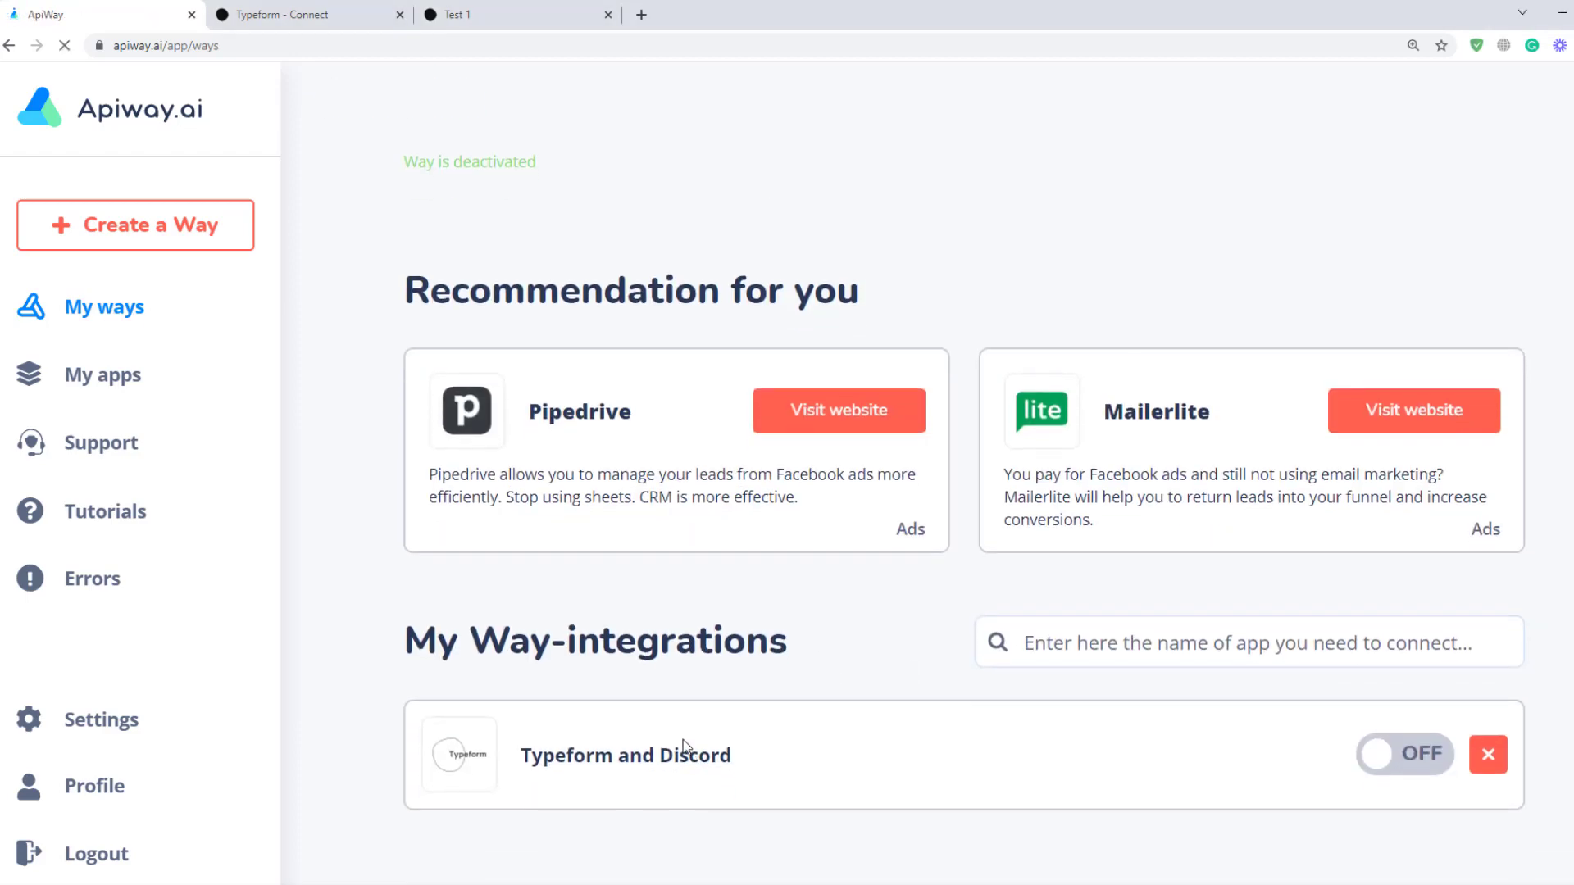
left_click(673, 750)
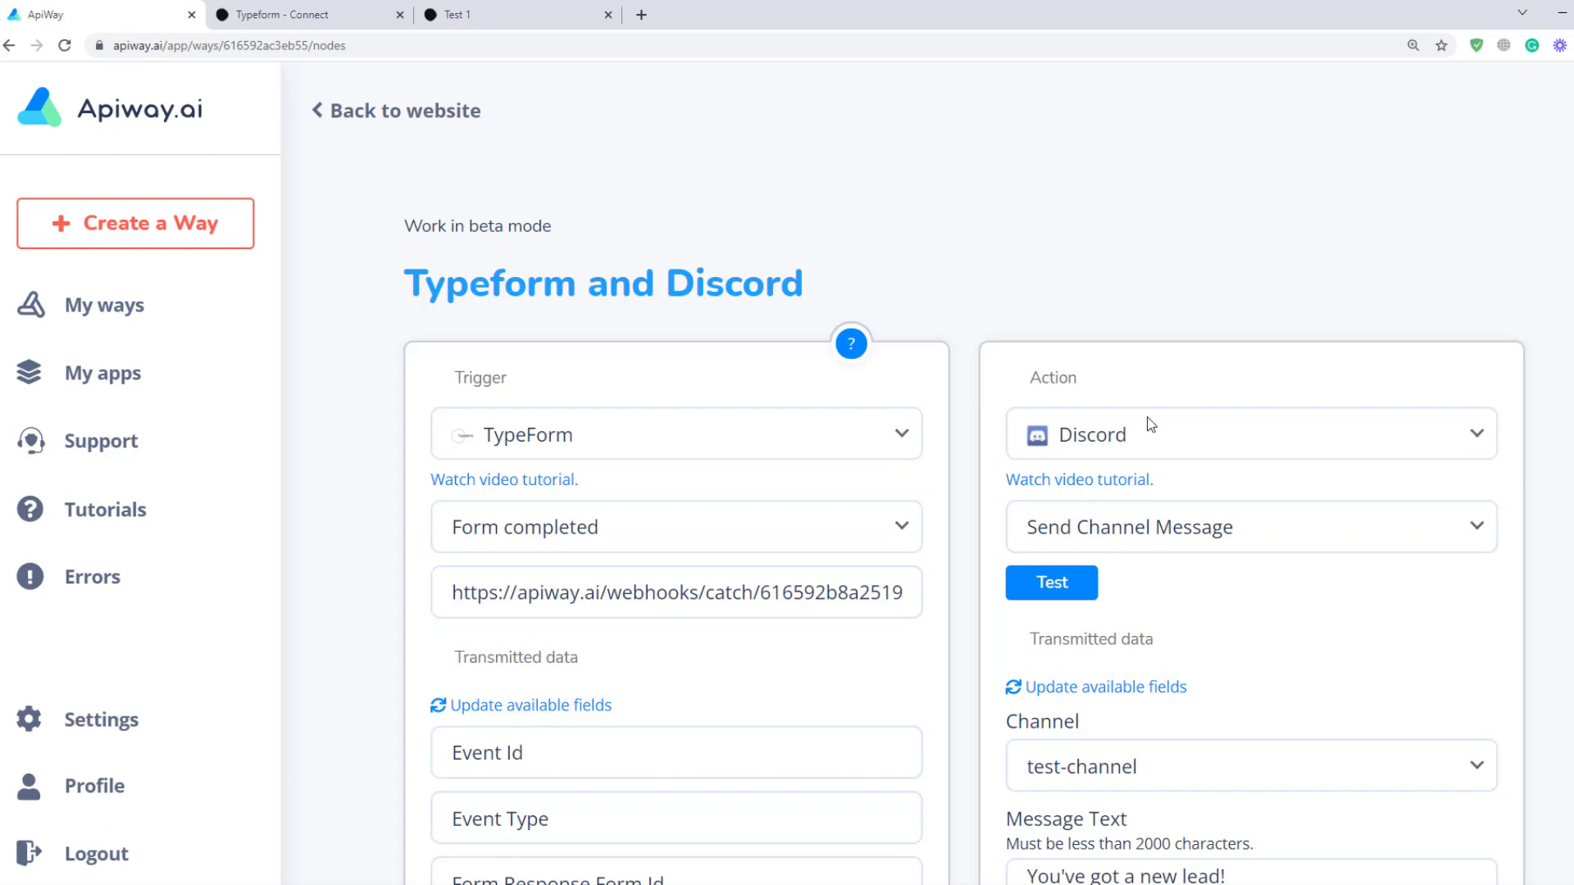
left_click(1083, 592)
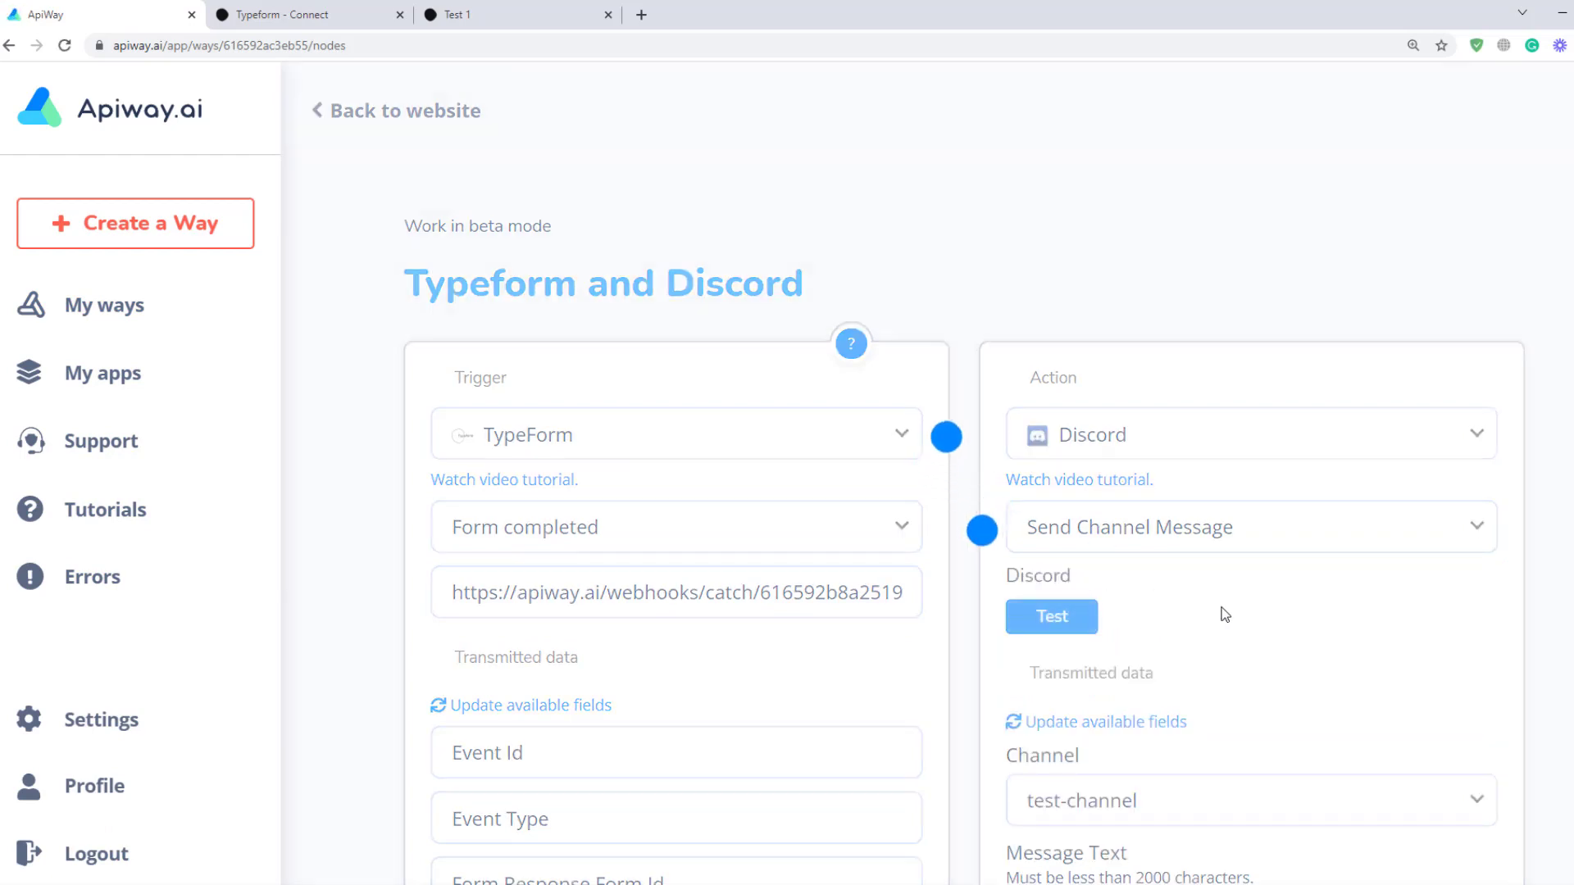
left_click(1412, 629)
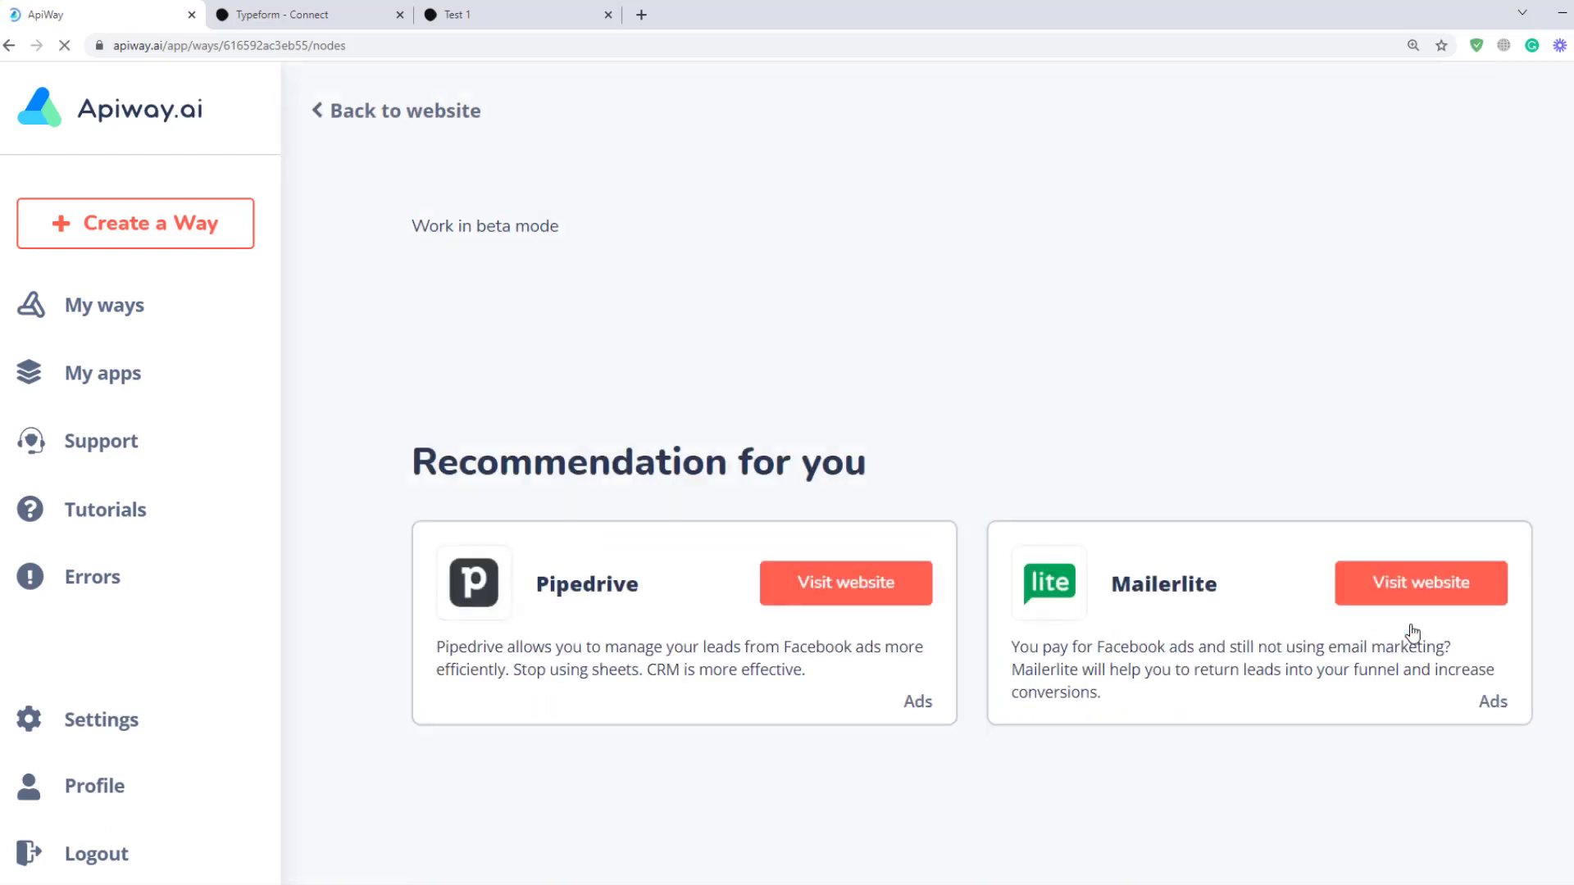
Reload the live Test 1 form and submit it with the name "Test", a suggested test e-mail address and a suggested phone number
left_click(541, 29)
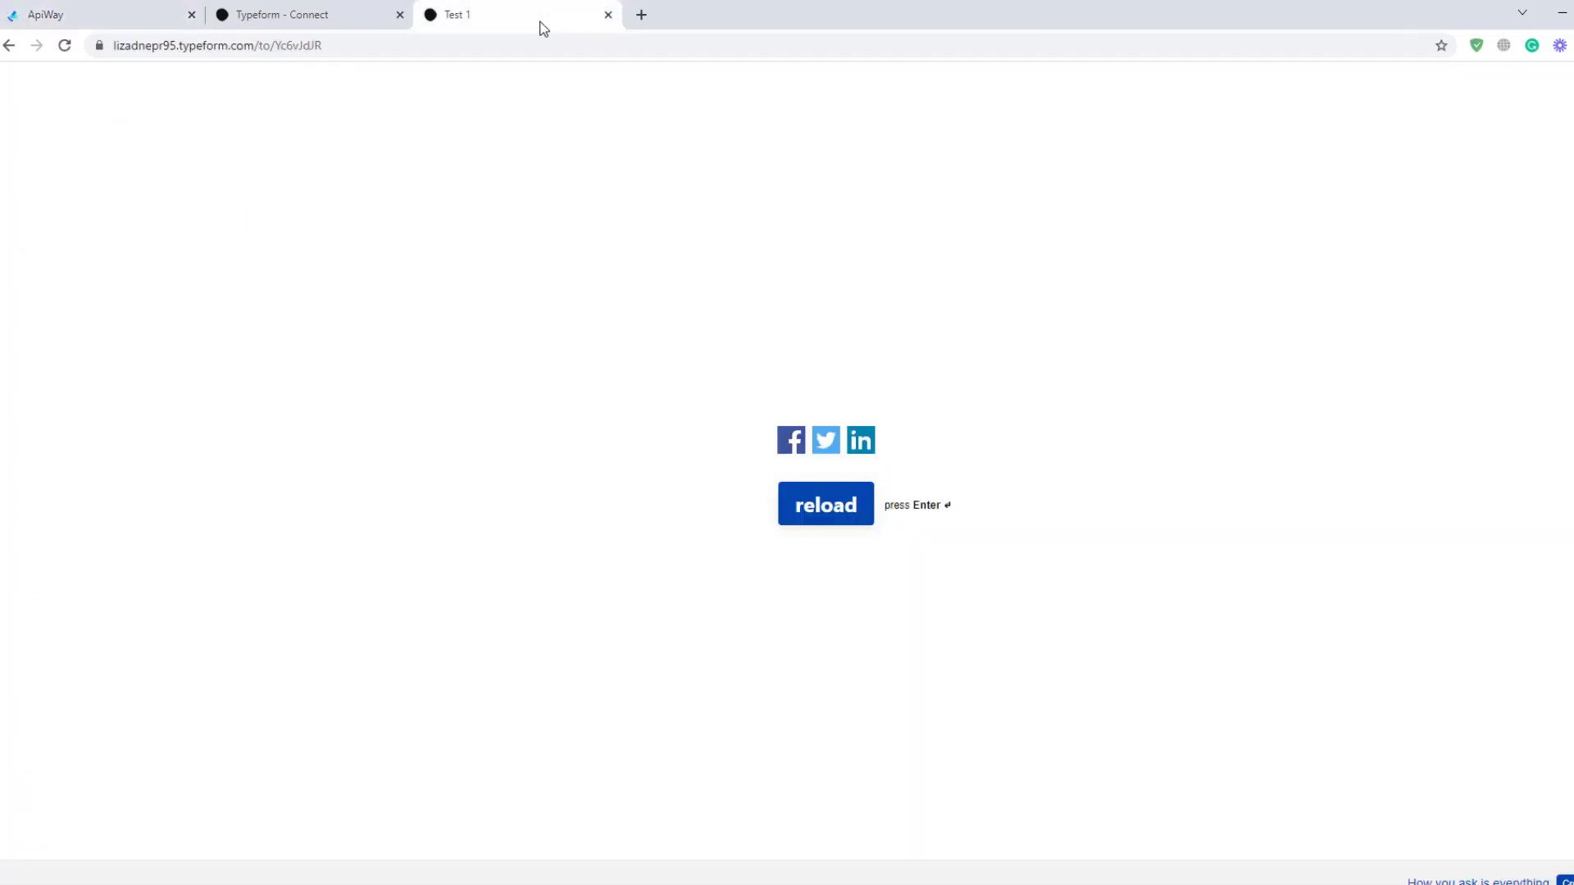
left_click(863, 522)
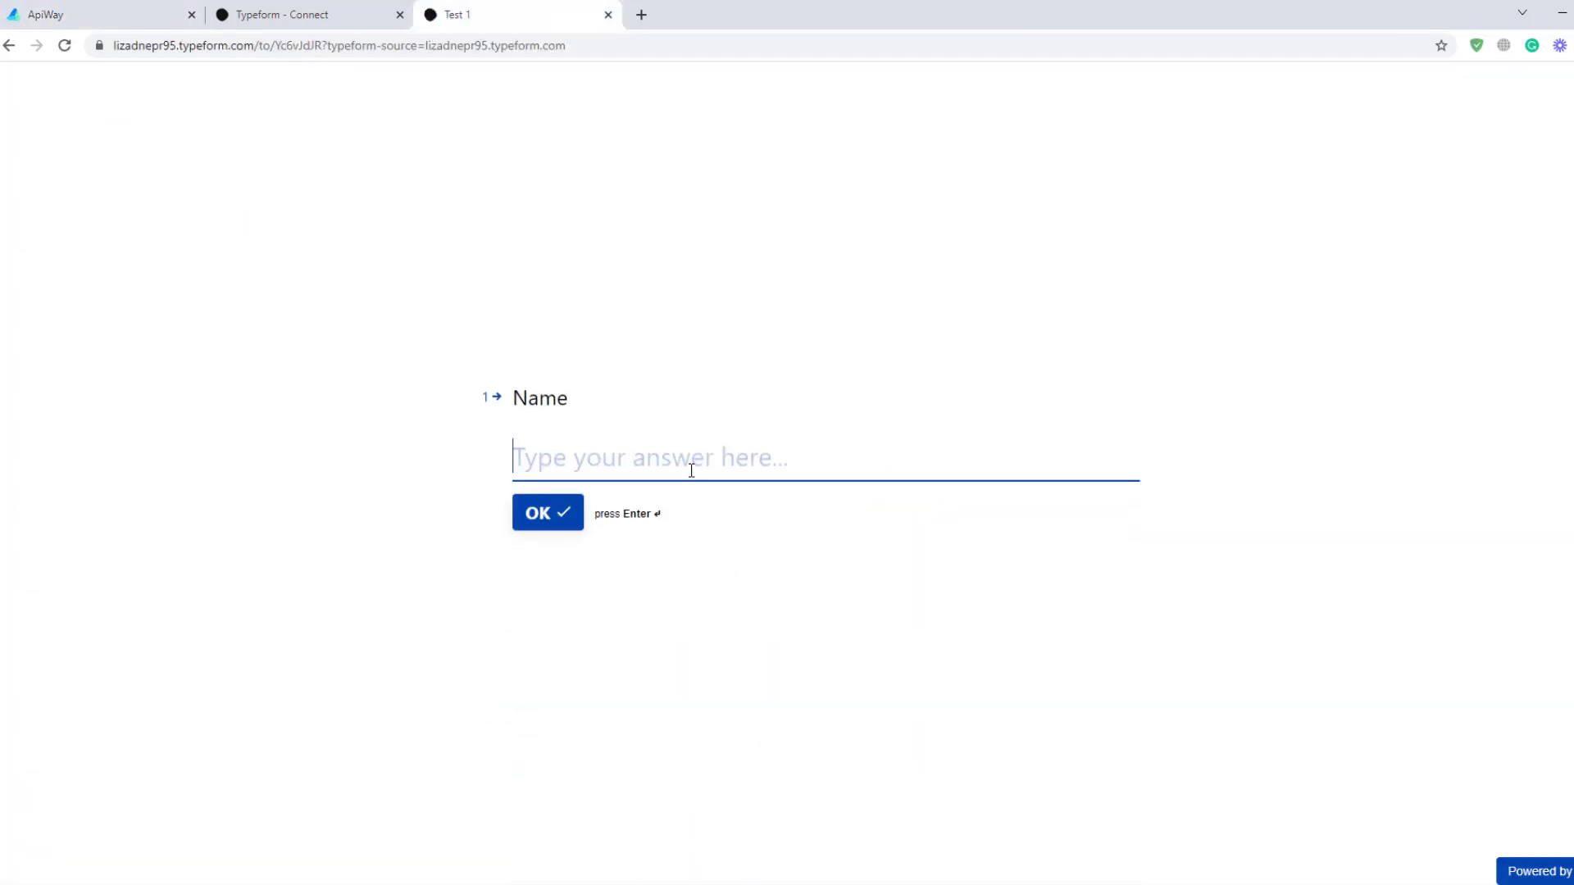
left_click(692, 468)
left_click(604, 508)
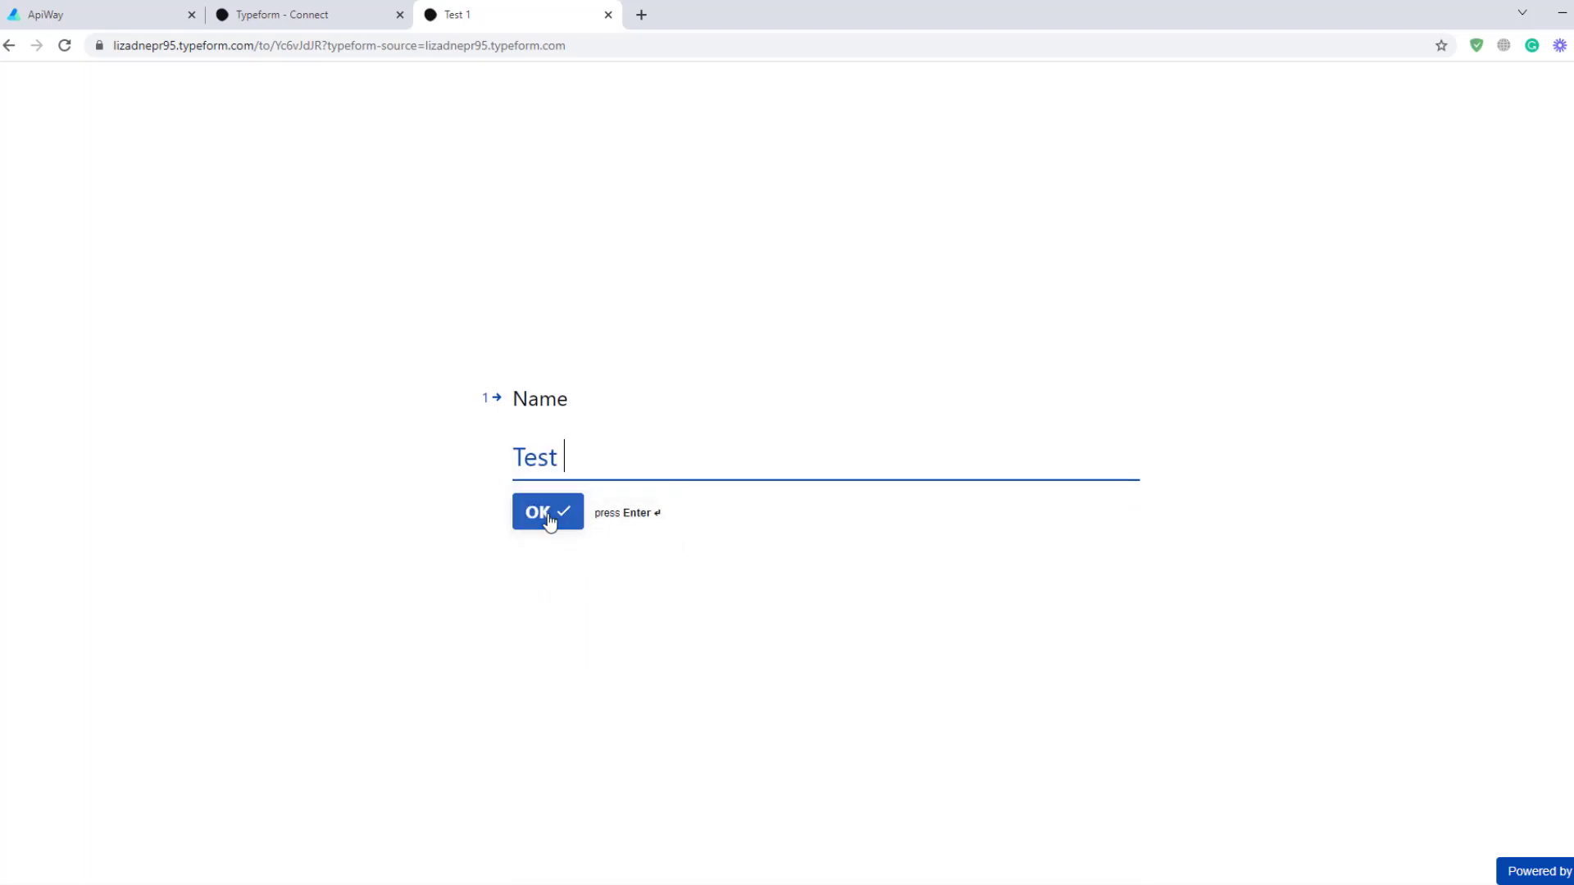
left_click(550, 522)
left_click(577, 478)
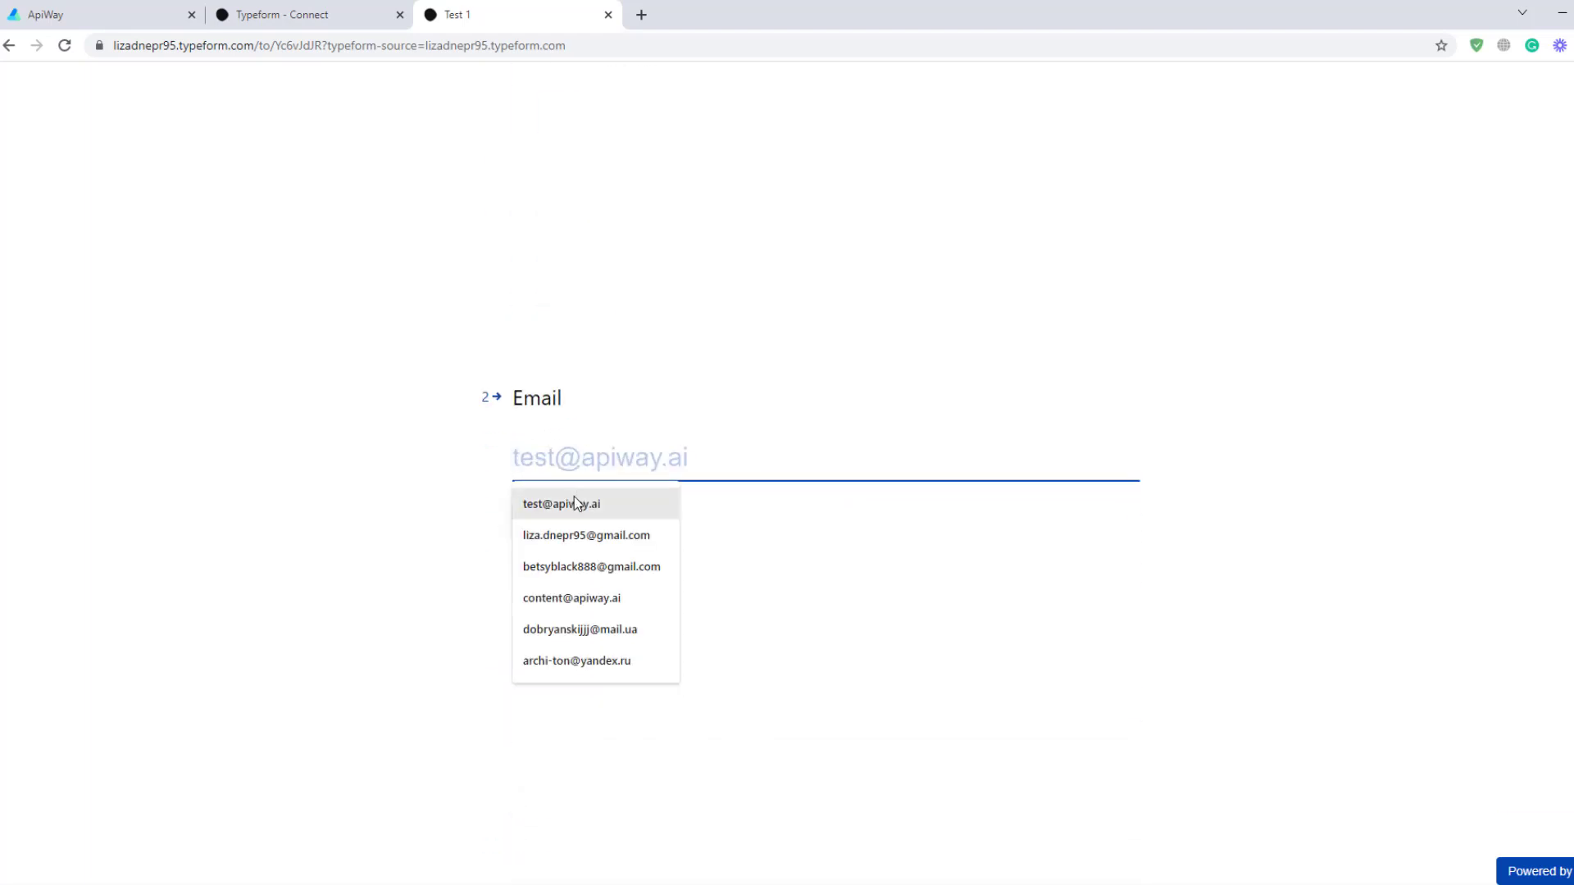
left_click(579, 503)
left_click(562, 525)
left_click(688, 450)
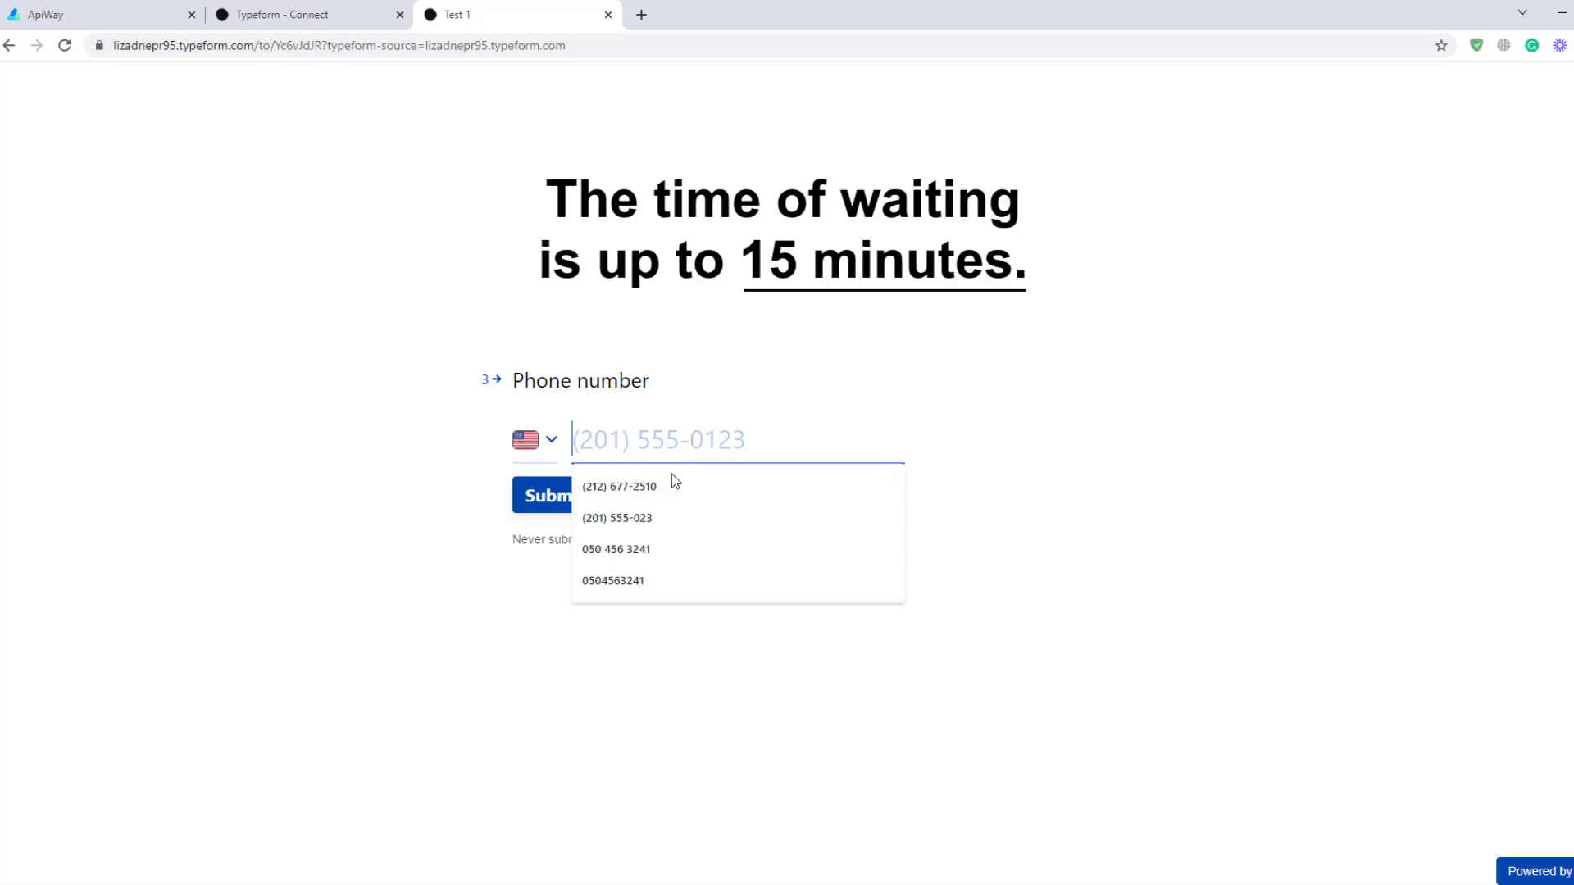
left_click(661, 488)
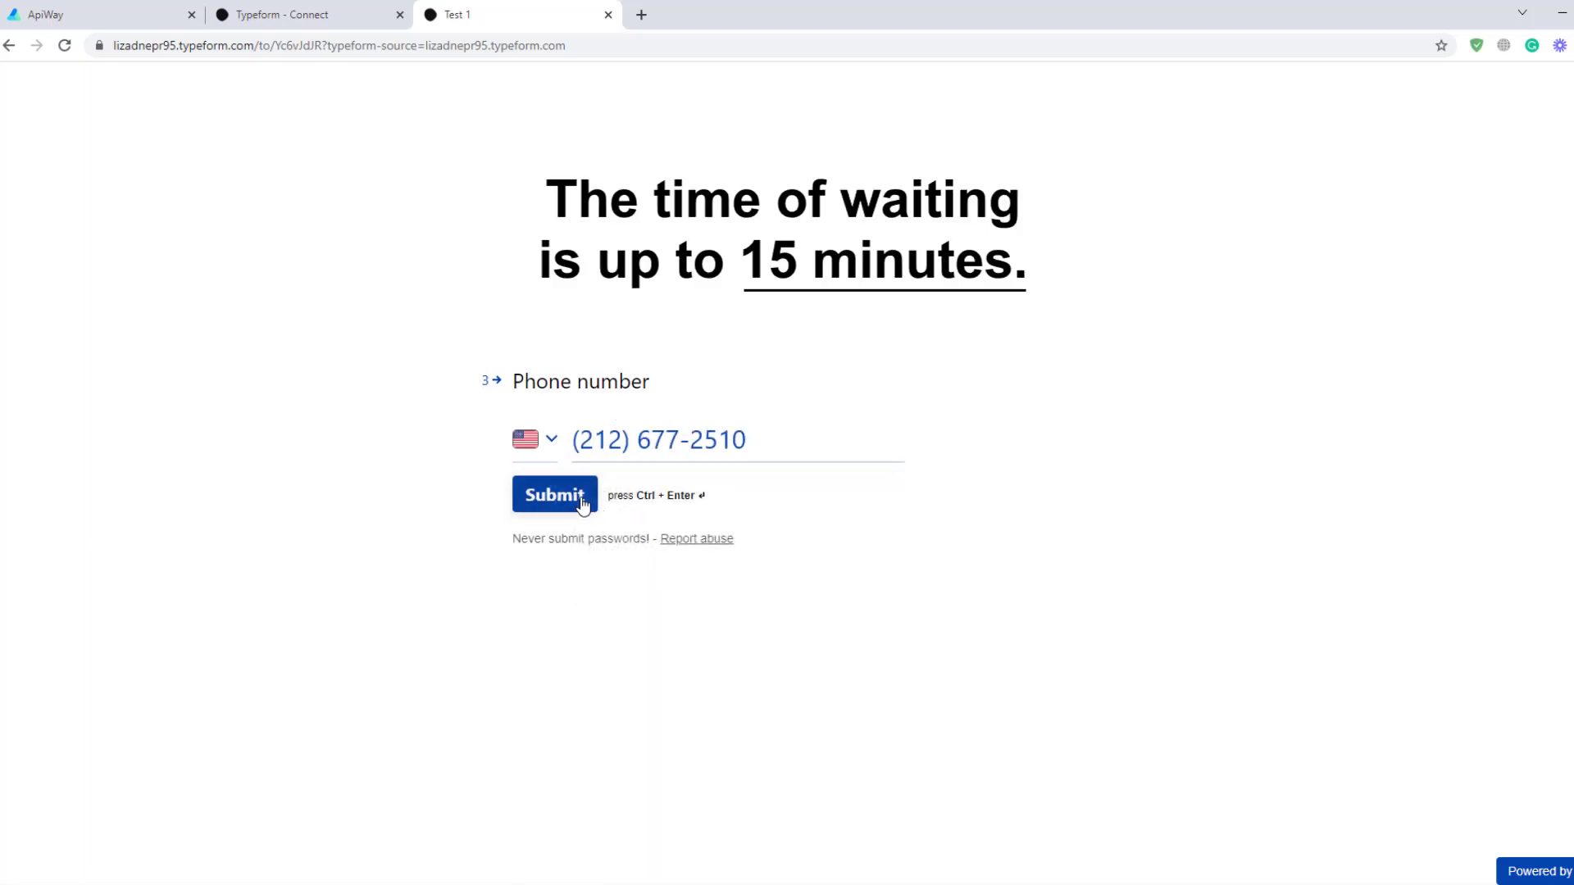
left_click(583, 503)
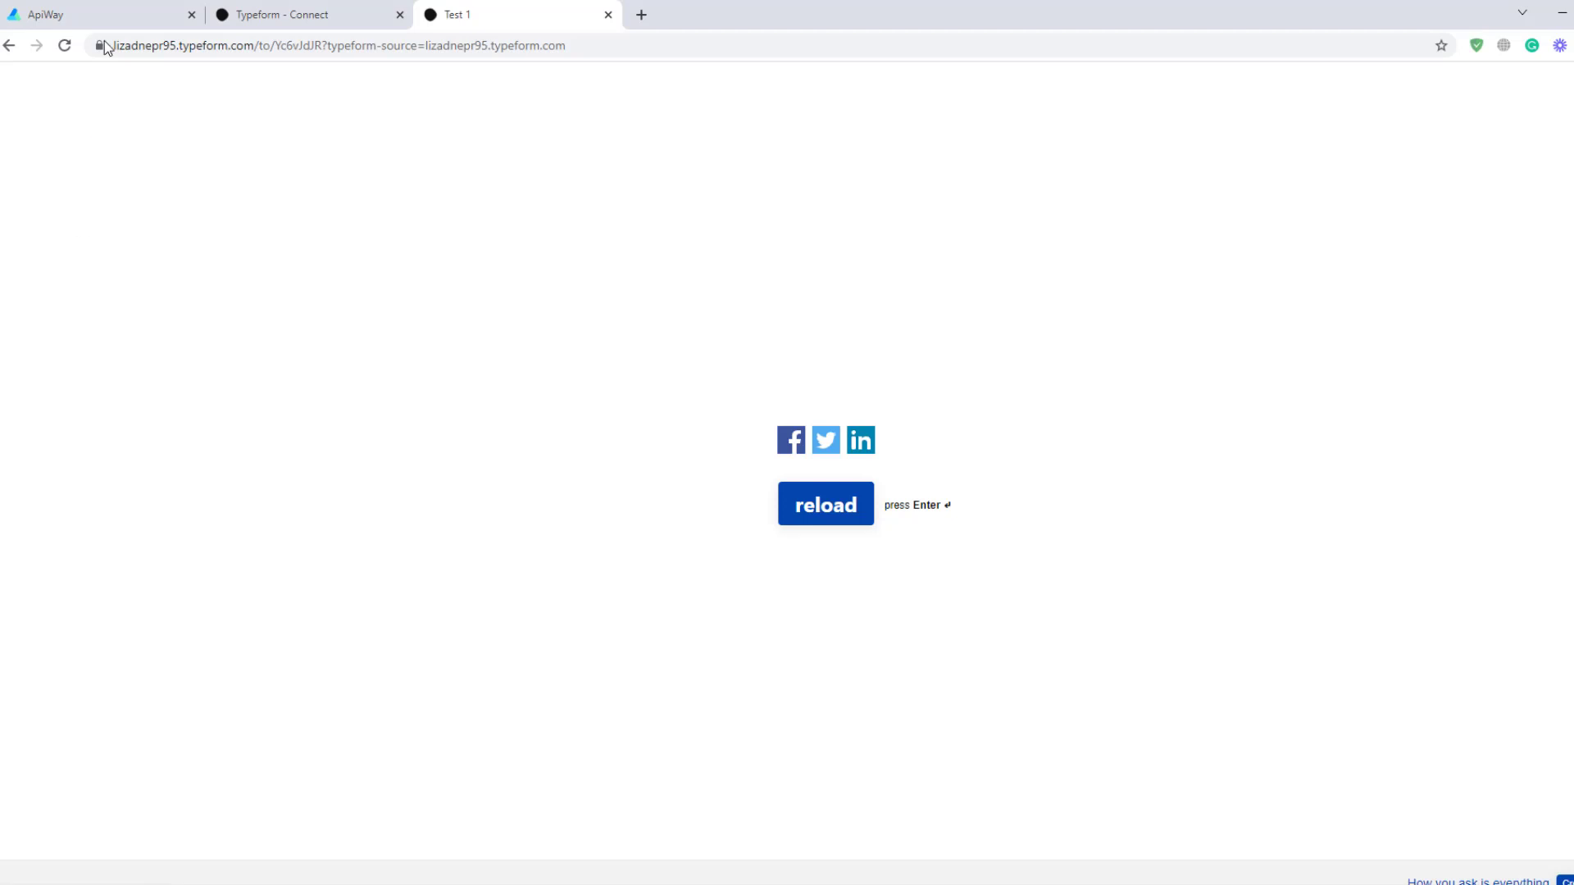
Return to ApiWay, view the list of integrations and go back to the main website
left_click(103, 13)
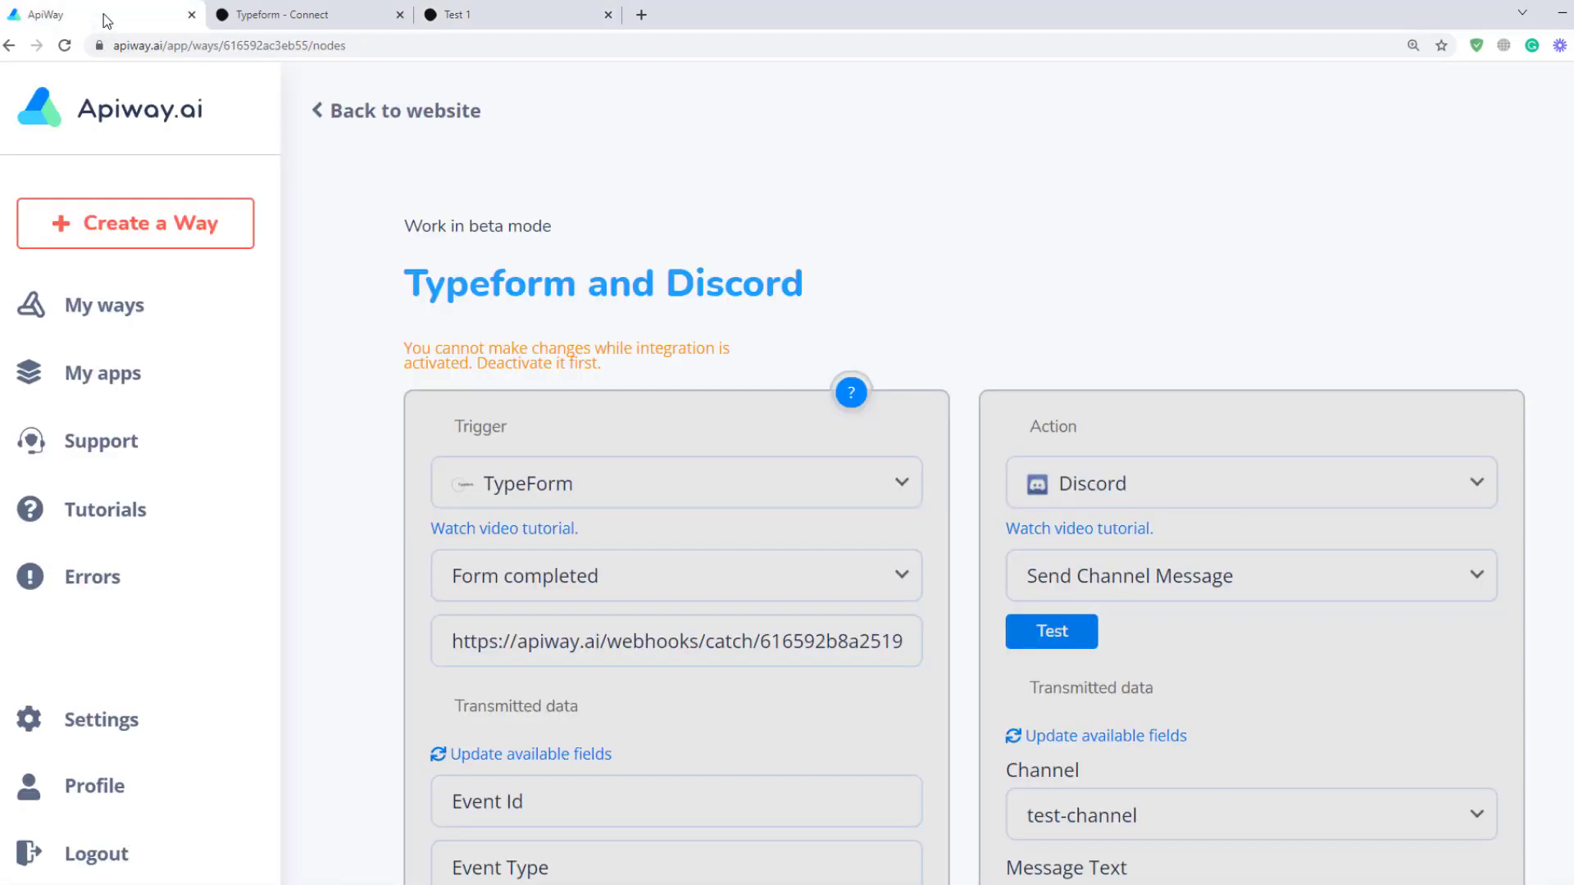
left_click(109, 123)
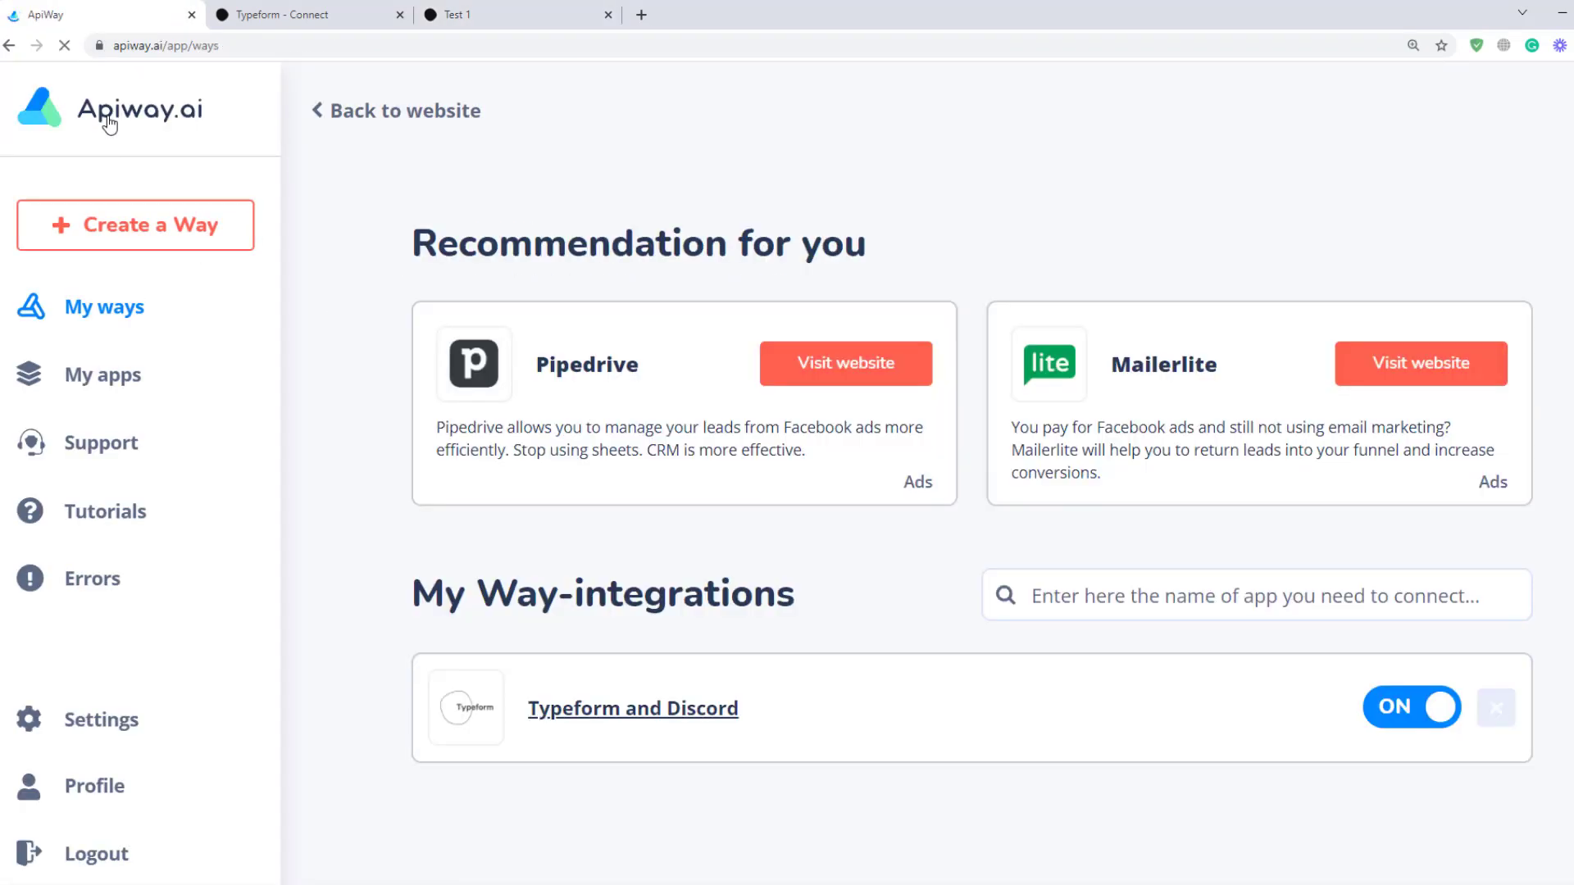
left_click(334, 119)
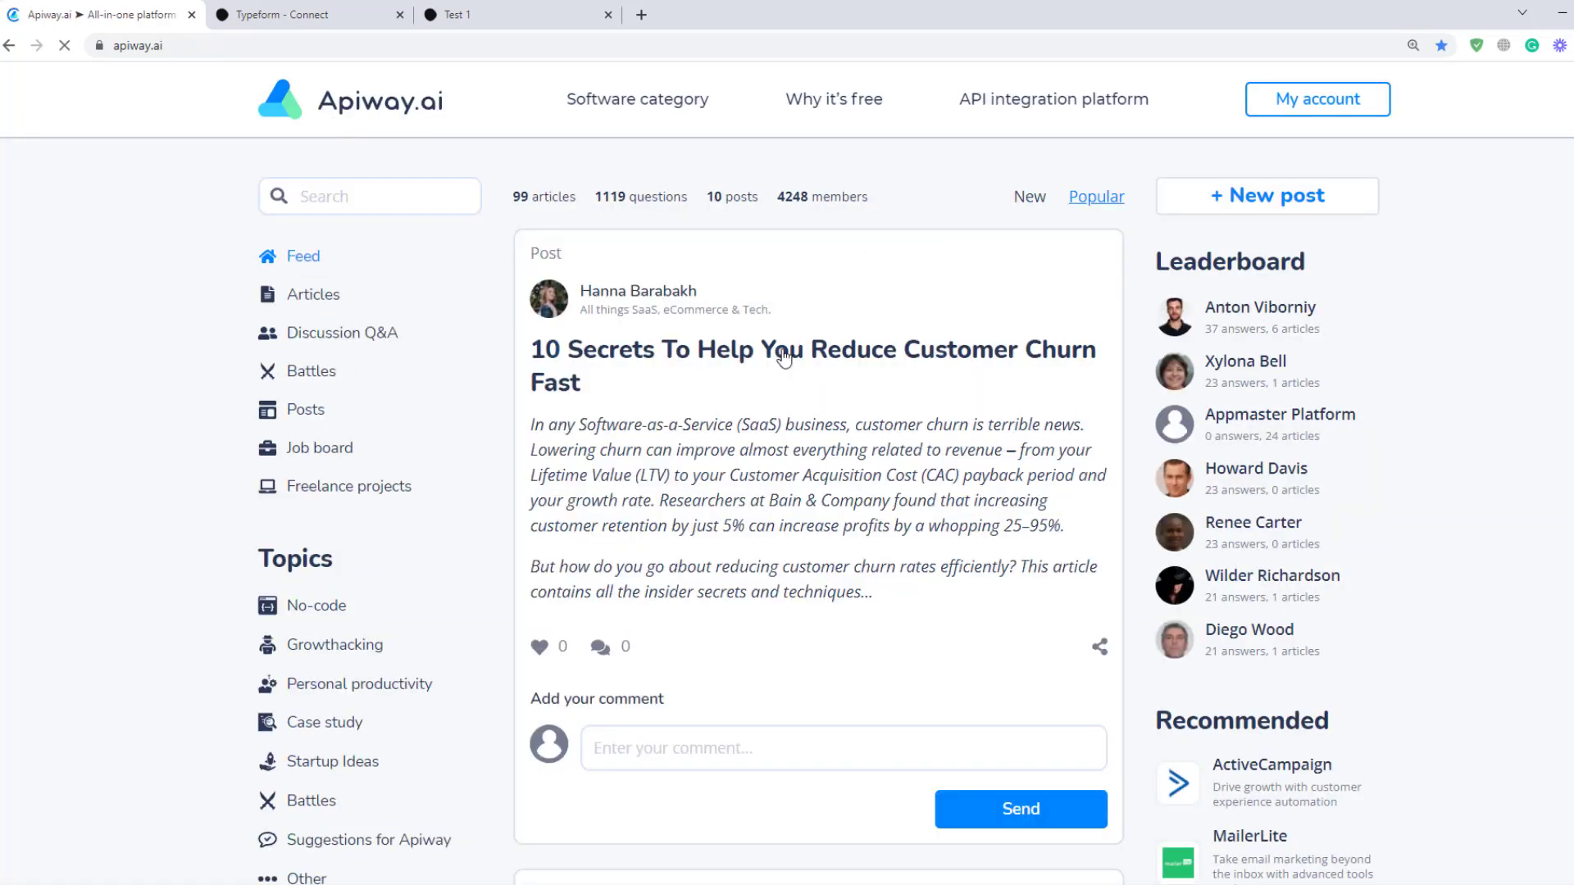